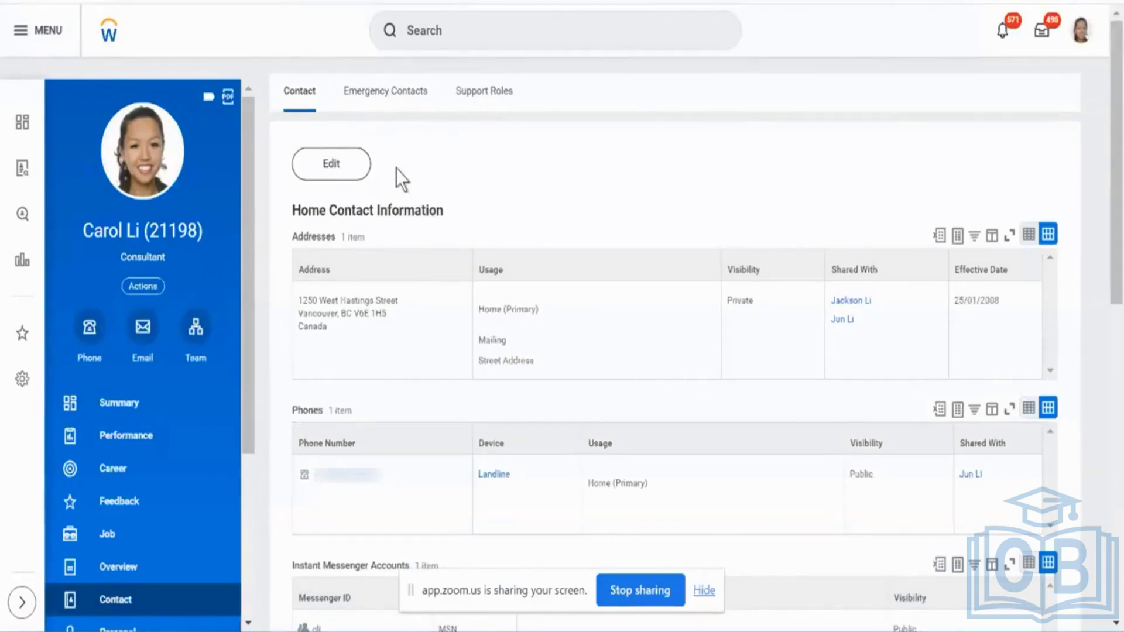
# - Open the worker's home address and phone details for editing from the Contact tab
pyautogui.click(331, 168)
pyautogui.click(317, 177)
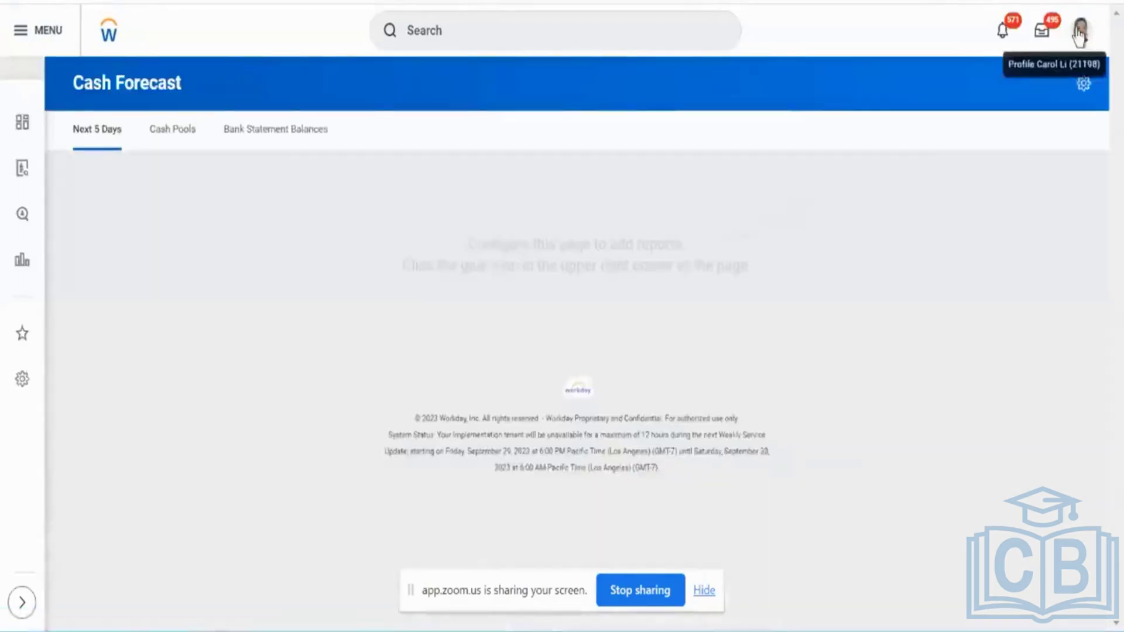
# - Go to your own profile and show its Contact section from the expanded section list
pyautogui.click(1080, 31)
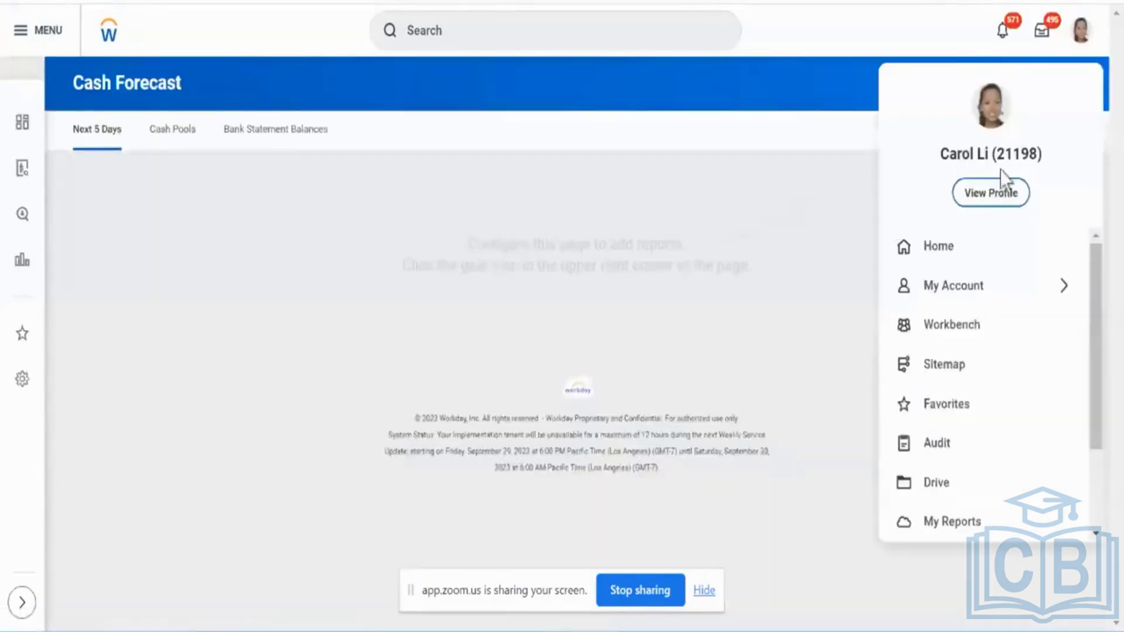
pyautogui.click(1001, 192)
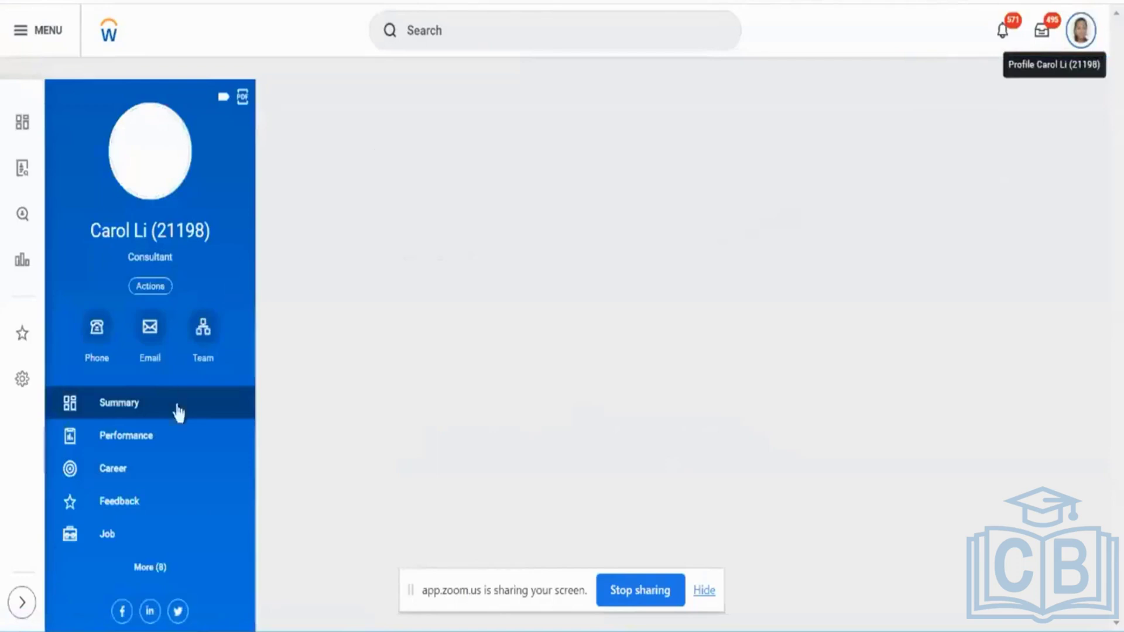
pyautogui.click(145, 568)
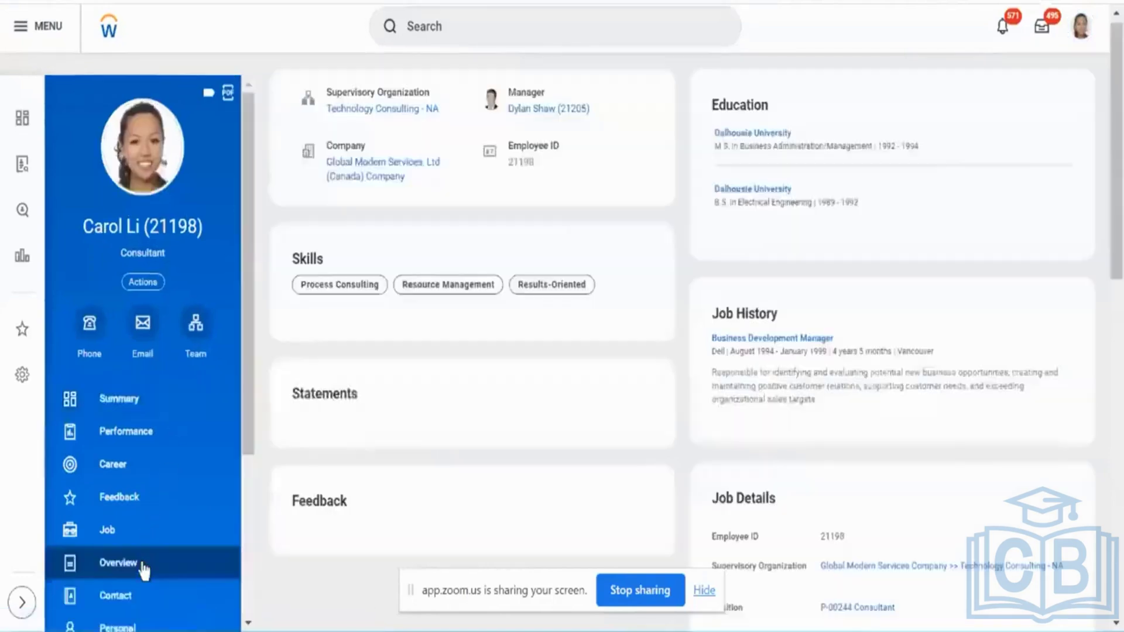
pyautogui.scroll(-3, 144, 562)
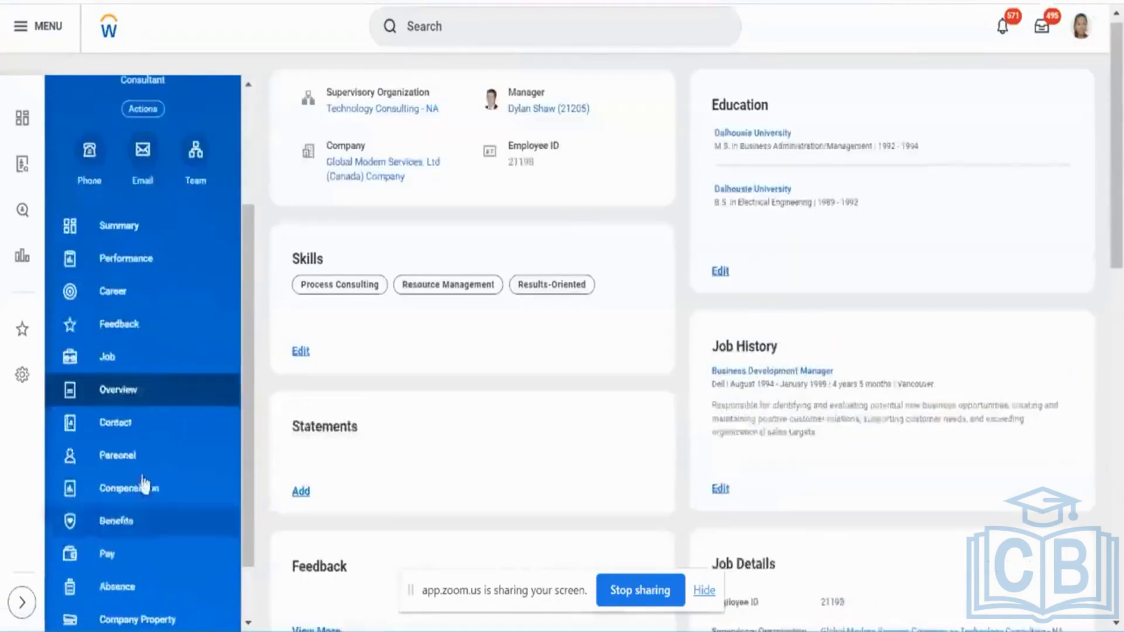
pyautogui.click(149, 429)
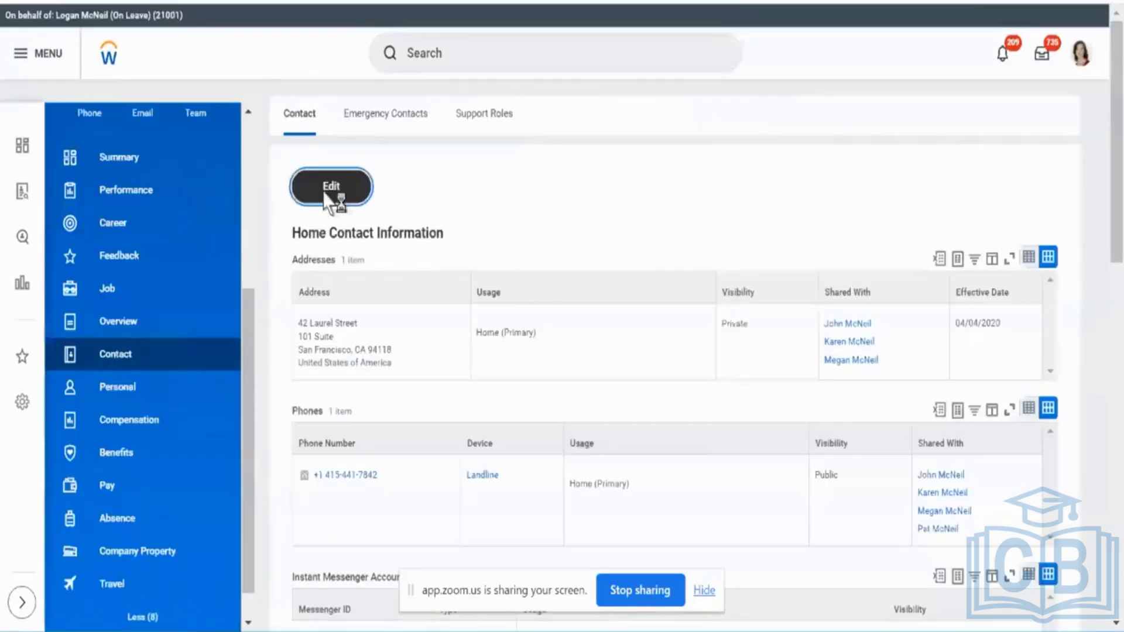
# - Start editing this worker's contact information and search Workday for 'bp: change conta numb'
pyautogui.click(331, 187)
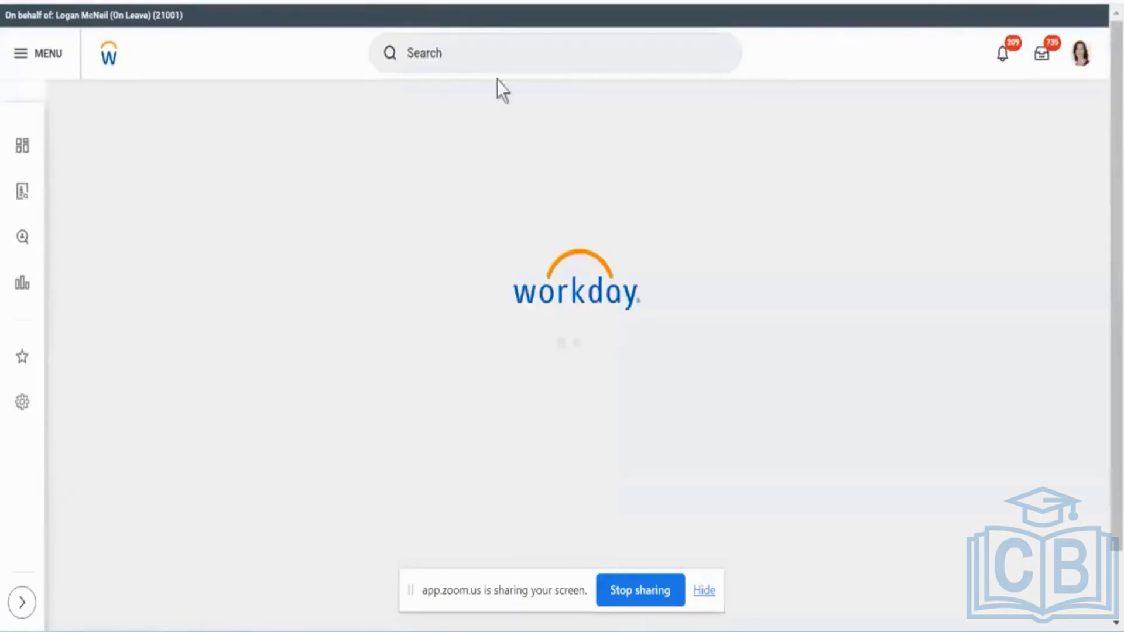
pyautogui.click(520, 53)
pyautogui.write('bp: change conta numb')
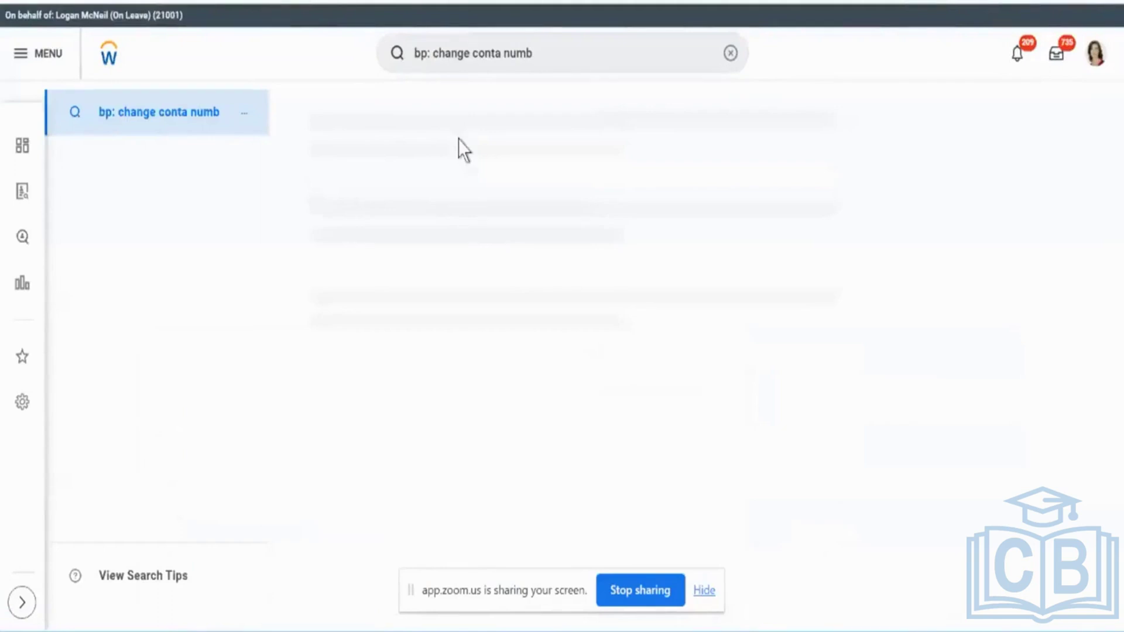
# - Correct the search query to 'bp: change conta info' and run it
pyautogui.click(546, 63)
pyautogui.press('BackSpace')
pyautogui.press('BackSpace')
pyautogui.press('BackSpace')
pyautogui.press('BackSpace')
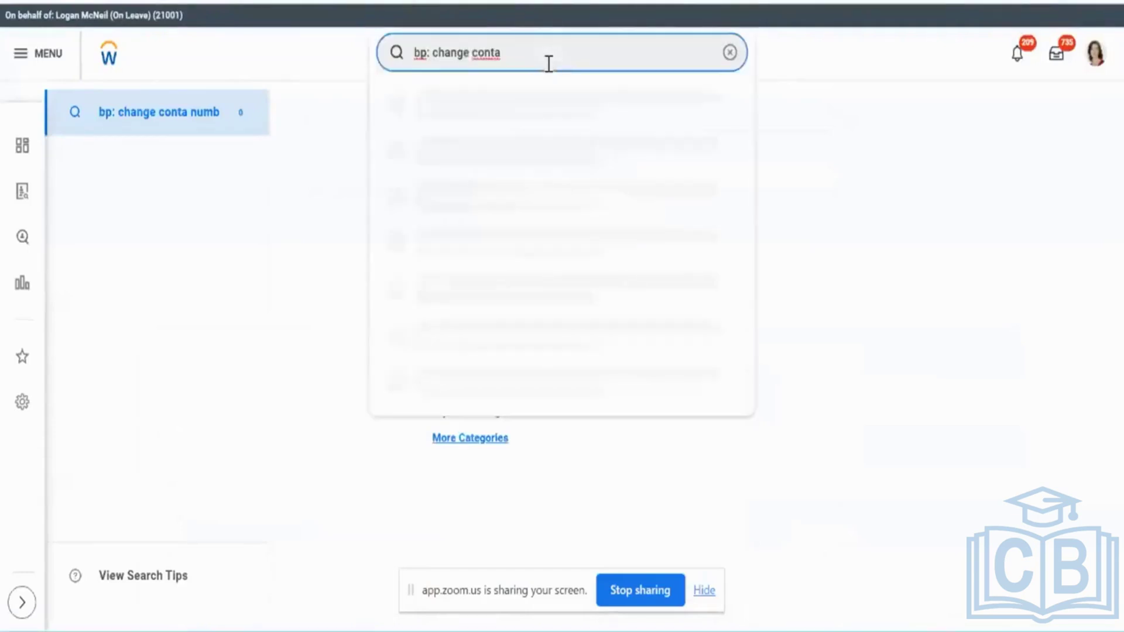
pyautogui.write('info')
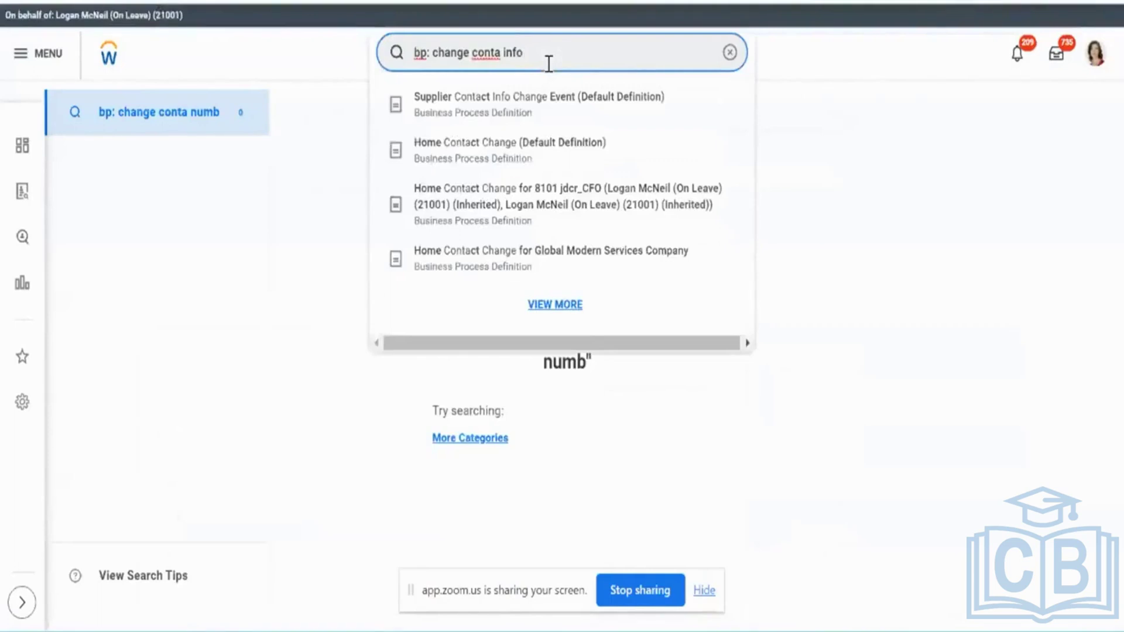
pyautogui.click(530, 151)
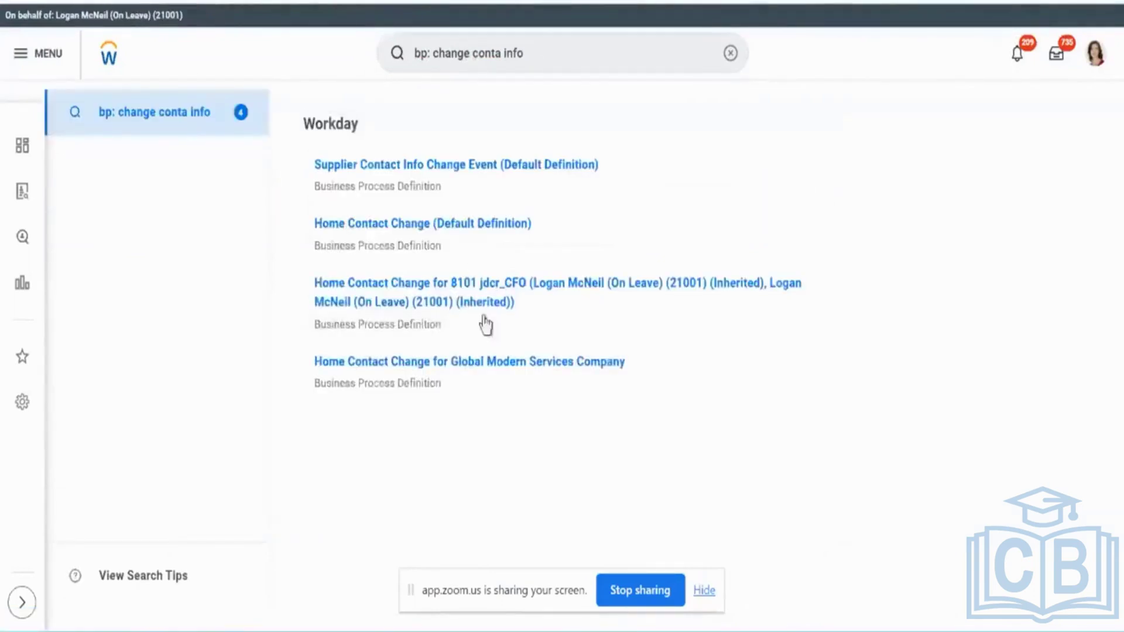
# - Open the Home Contact Change for Global Modern Services Company definition and list all initiating security groups
pyautogui.click(475, 366)
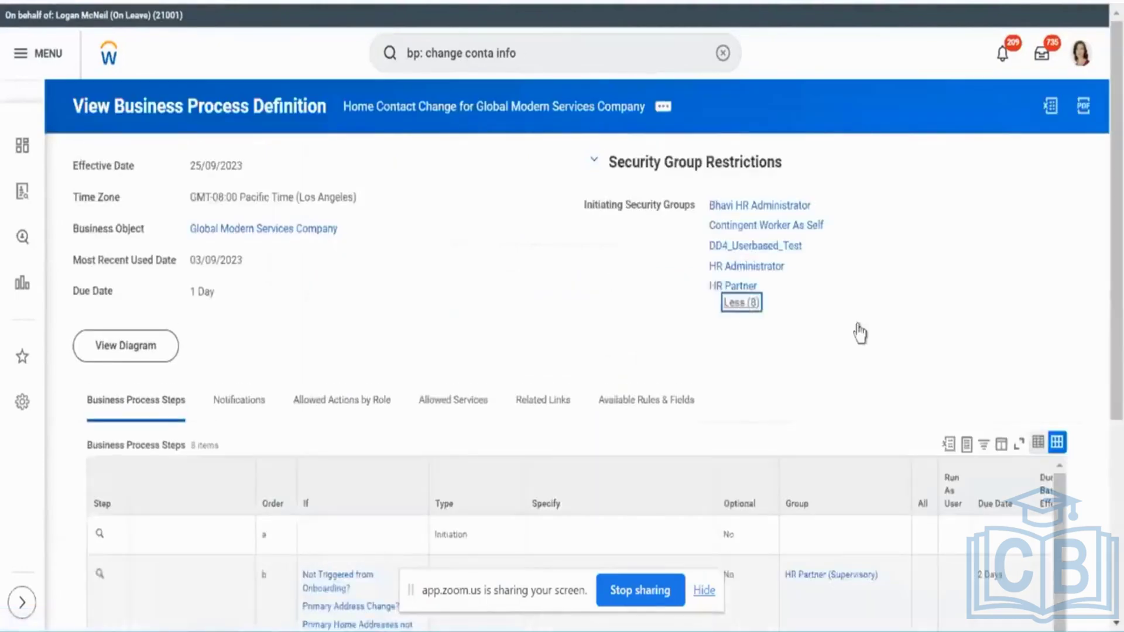
pyautogui.click(736, 304)
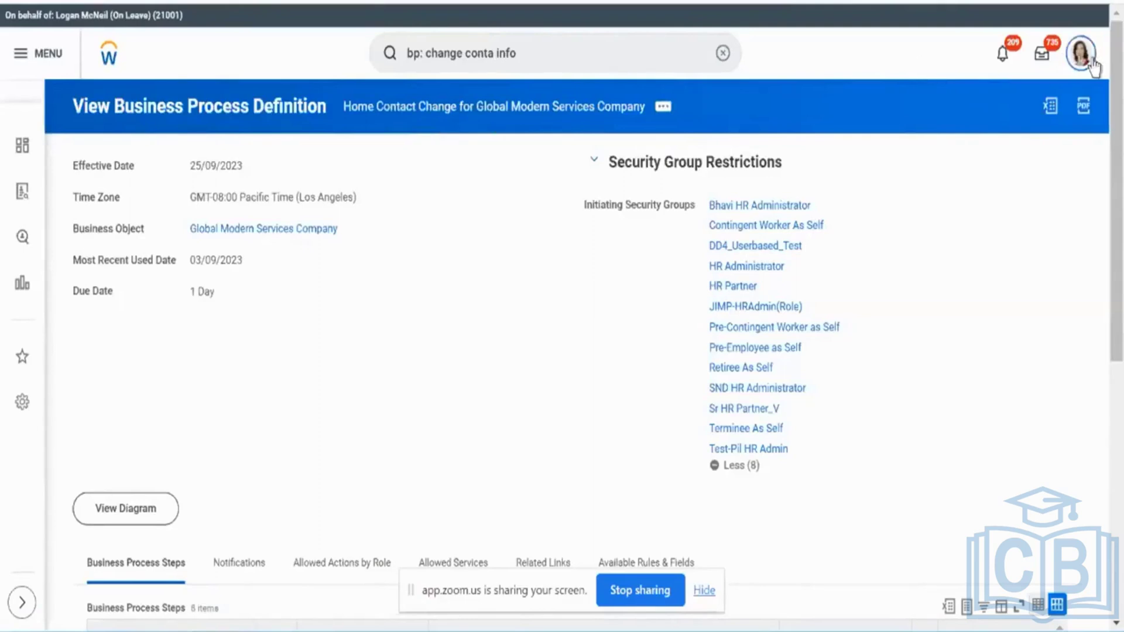
pyautogui.rightClick(995, 221)
pyautogui.click(1017, 233)
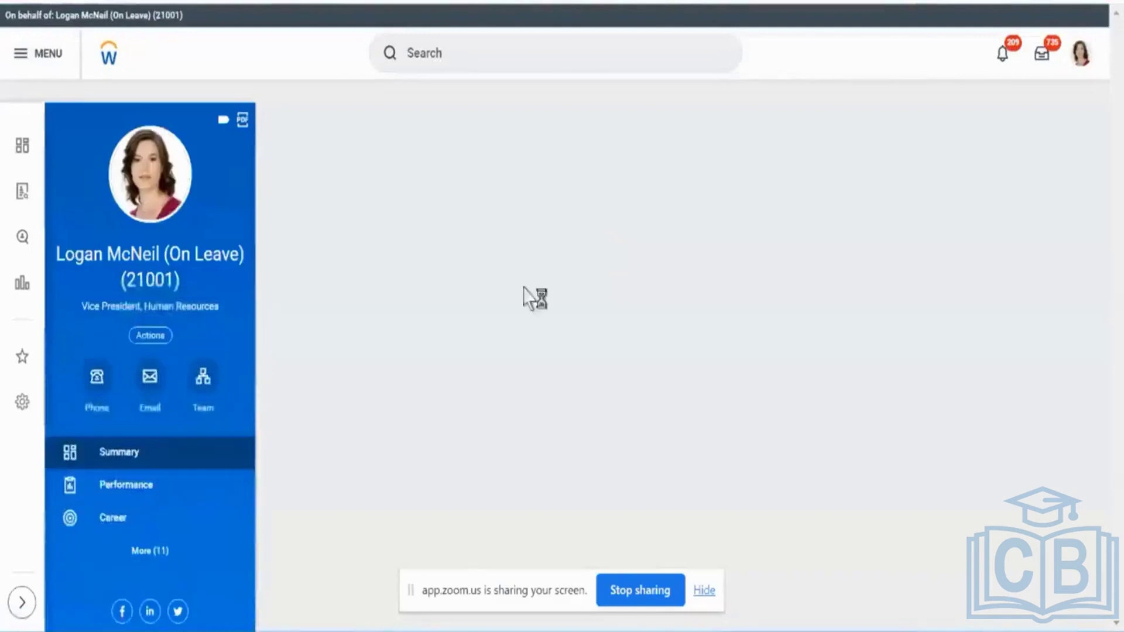
pyautogui.click(151, 551)
pyautogui.scroll(-4, 153, 544)
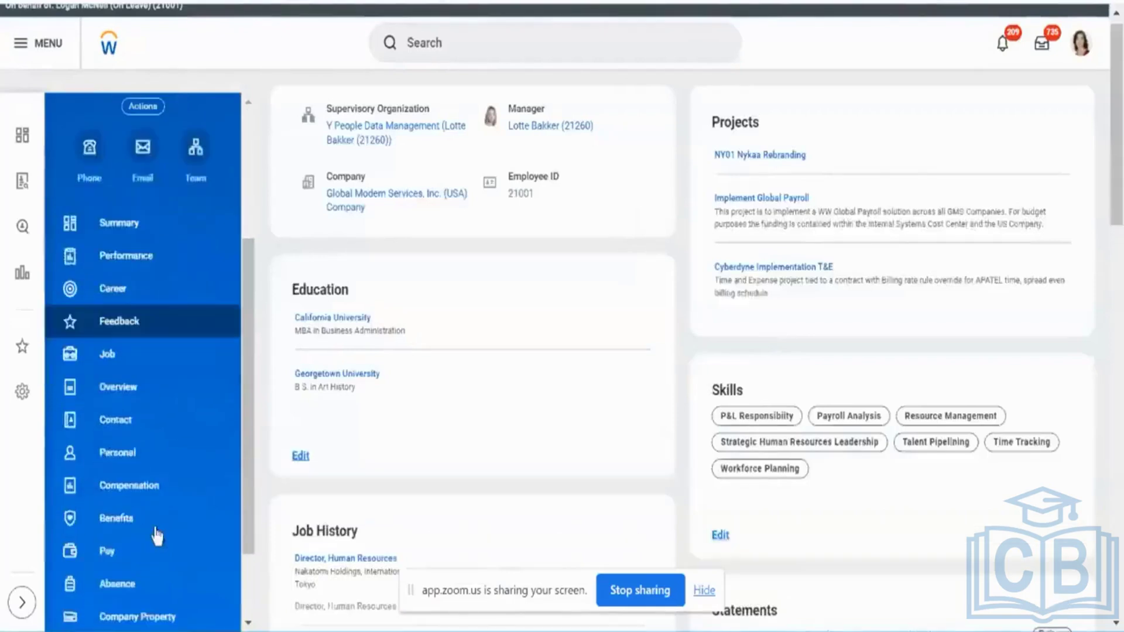
pyautogui.click(156, 422)
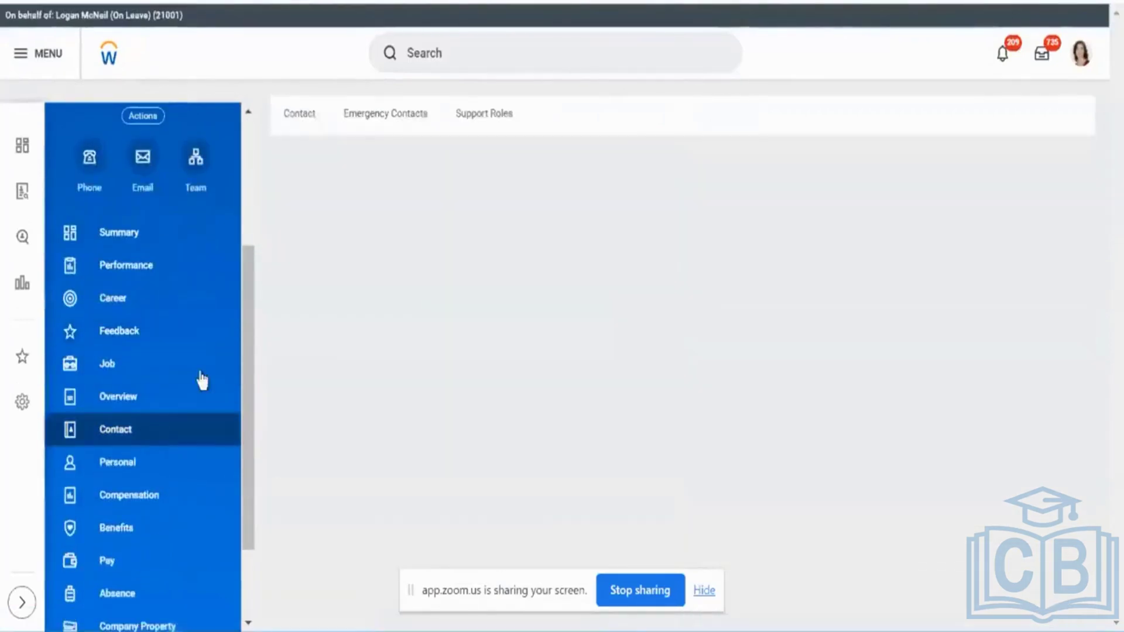
pyautogui.click(292, 126)
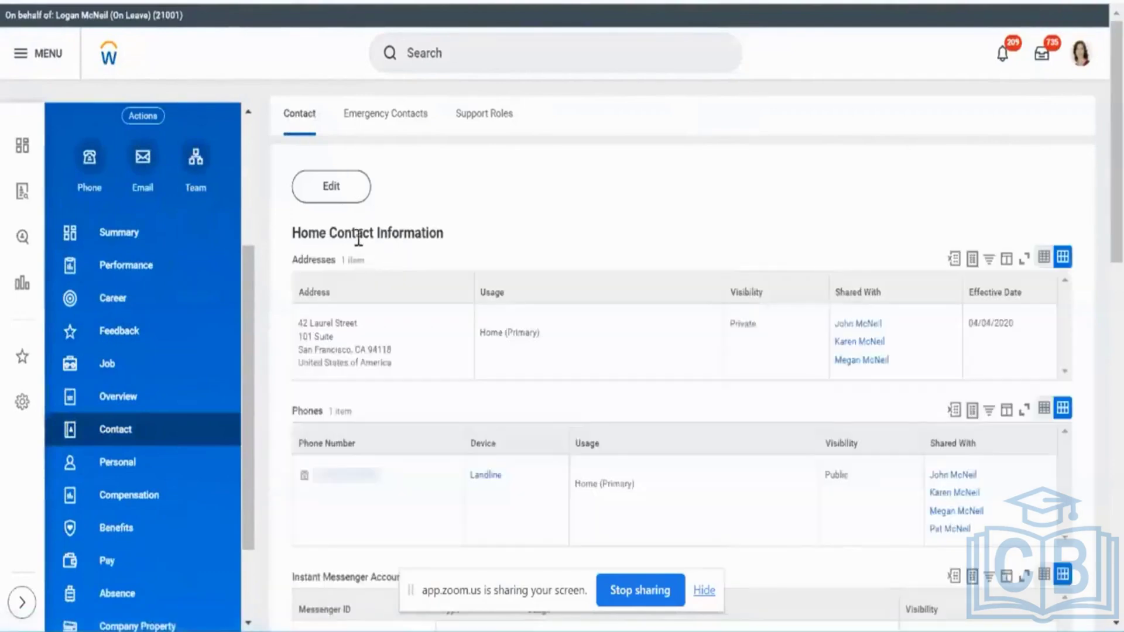
pyautogui.click(331, 186)
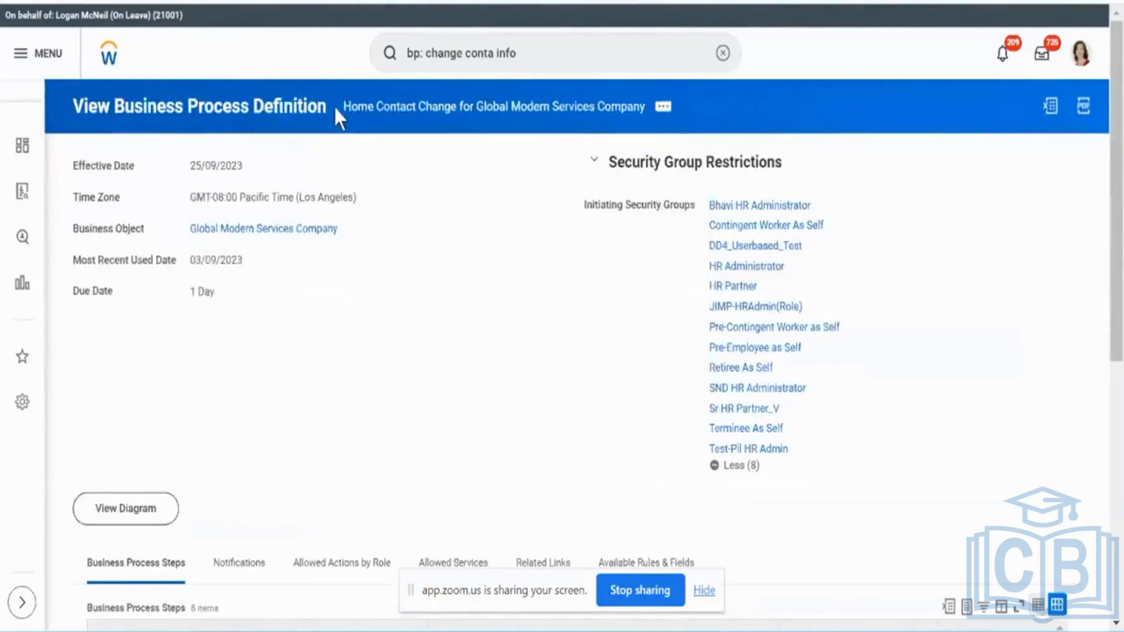
# - Highlight the Effective Date row and initiating security groups, then bring up the Security Overview PDF
pyautogui.tripleClick(474, 167)
pyautogui.click(480, 152)
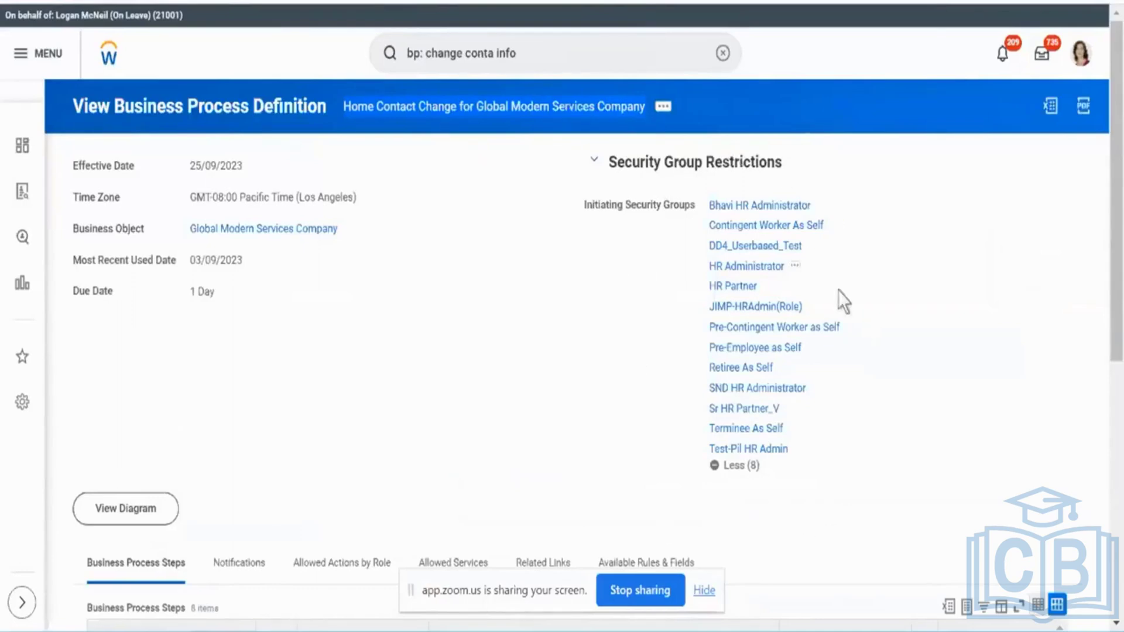
pyautogui.tripleClick(613, 204)
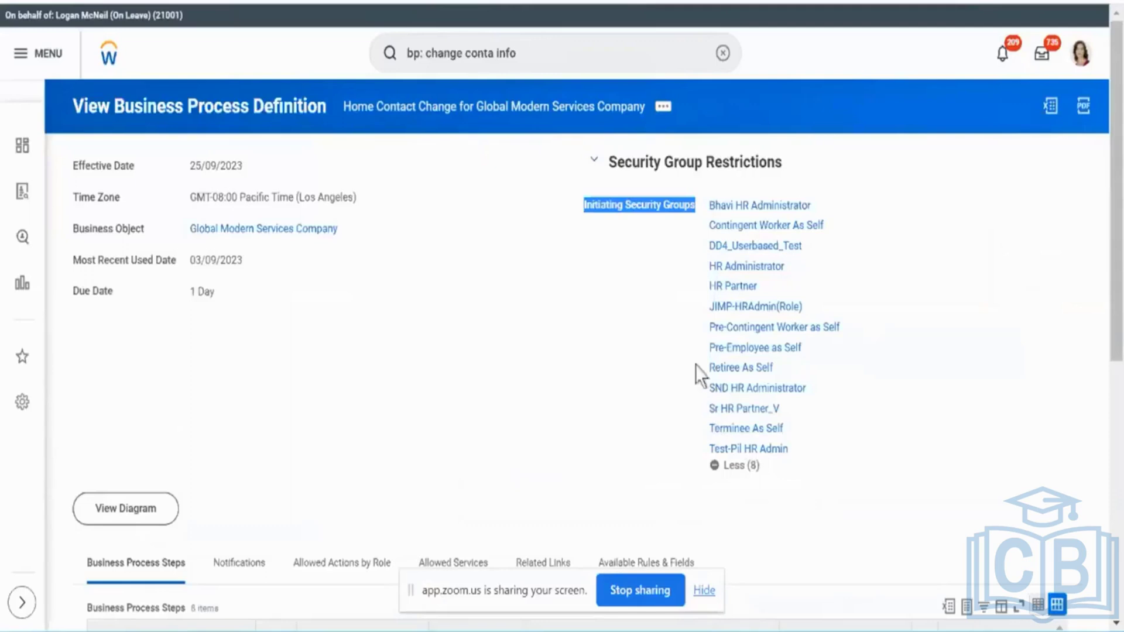
pyautogui.moveTo(695, 325)
pyautogui.mouseDown()
pyautogui.moveTo(799, 339)
pyautogui.moveTo(811, 354)
pyautogui.moveTo(778, 328)
pyautogui.moveTo(726, 351)
pyautogui.moveTo(712, 338)
pyautogui.mouseUp()
pyautogui.click(855, 360)
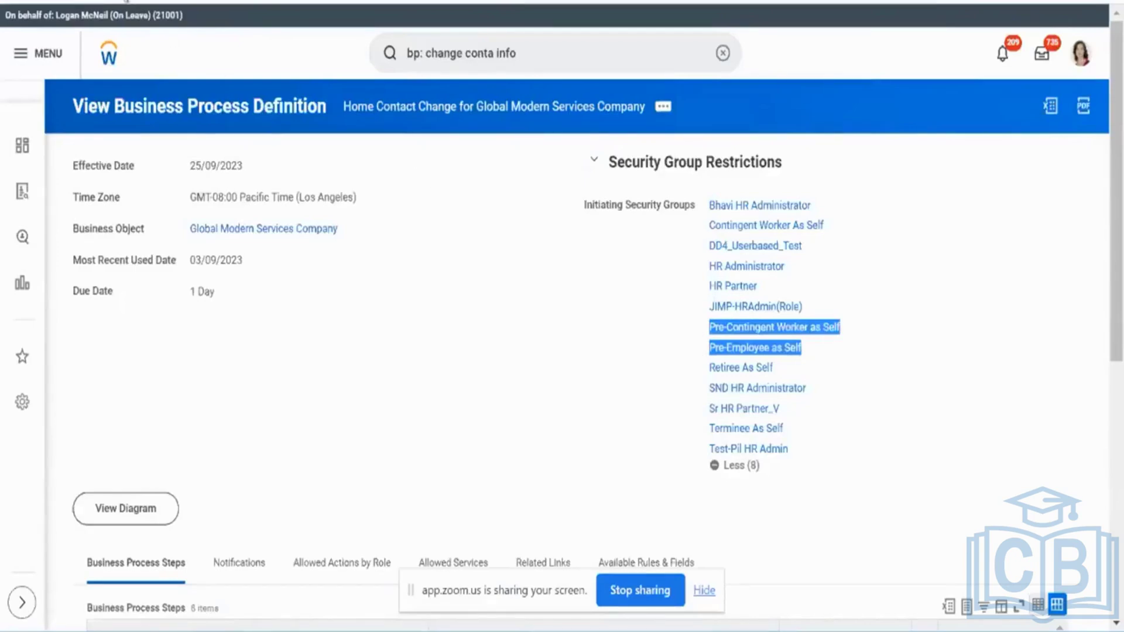
pyautogui.hotkey('alt', 'Tab')
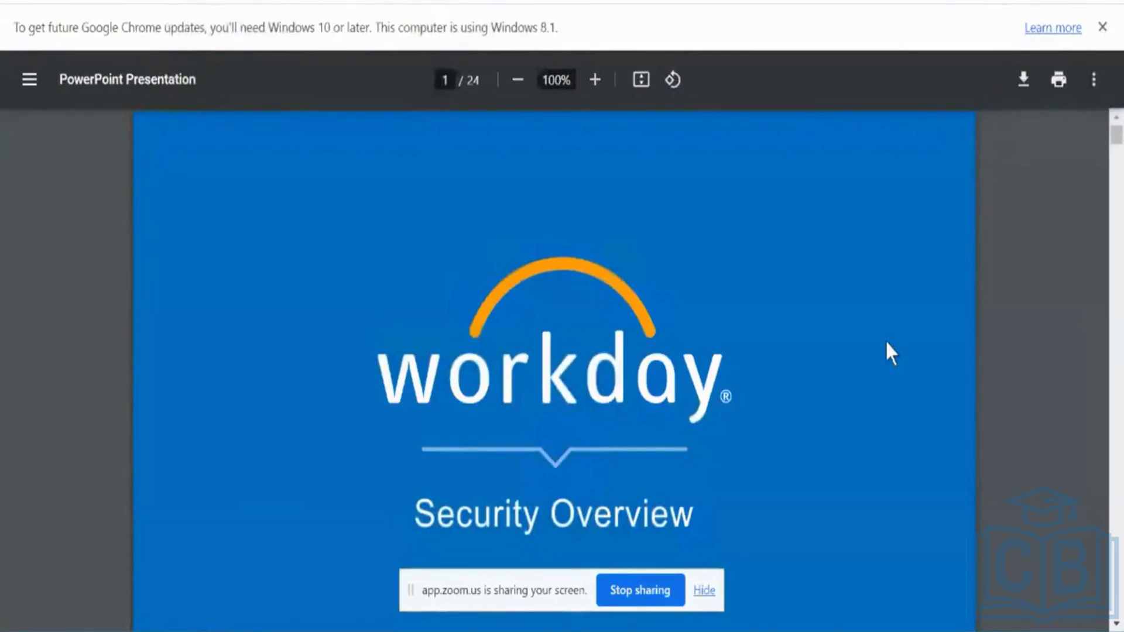
# - Scroll the Security Overview deck to slide 3 and show it full screen
pyautogui.scroll(-8, 885, 339)
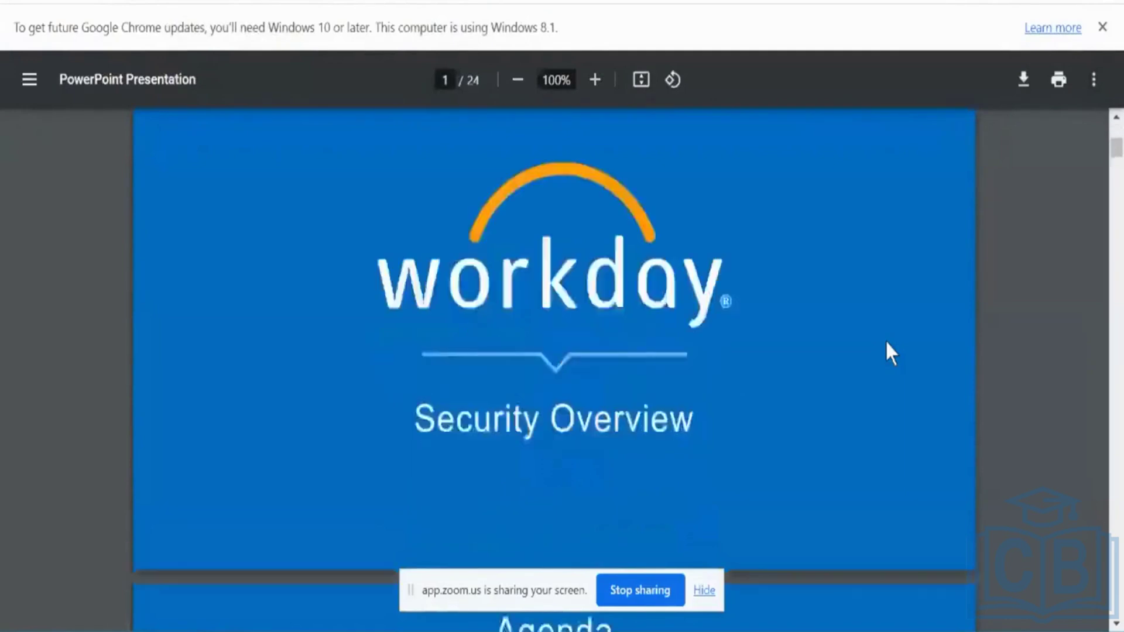
pyautogui.scroll(-4, 887, 341)
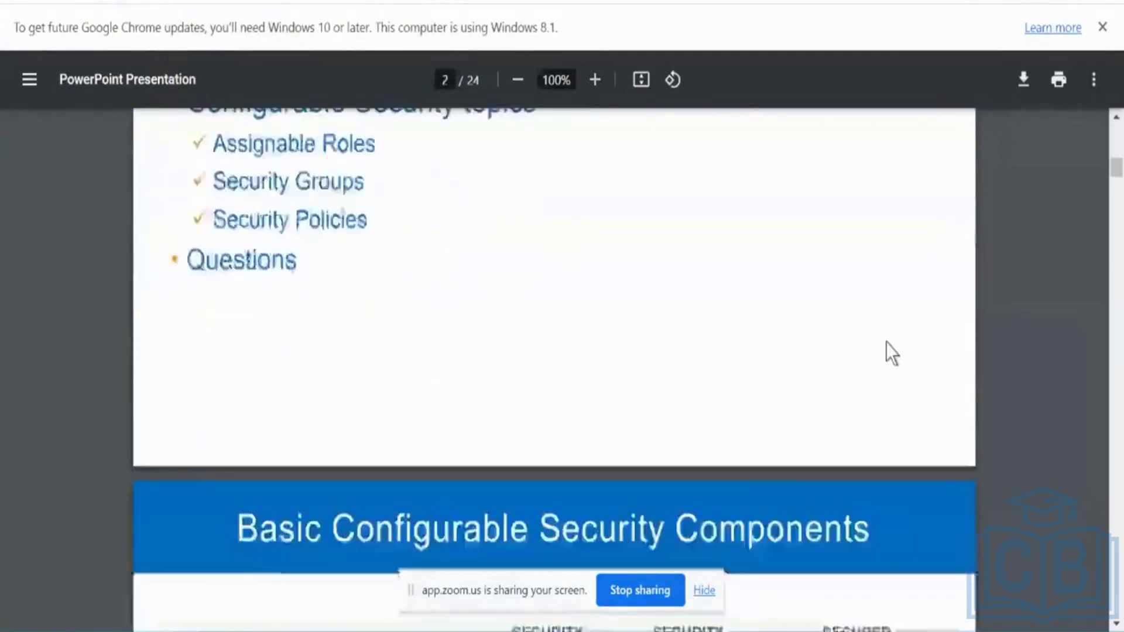
pyautogui.scroll(-6, 886, 342)
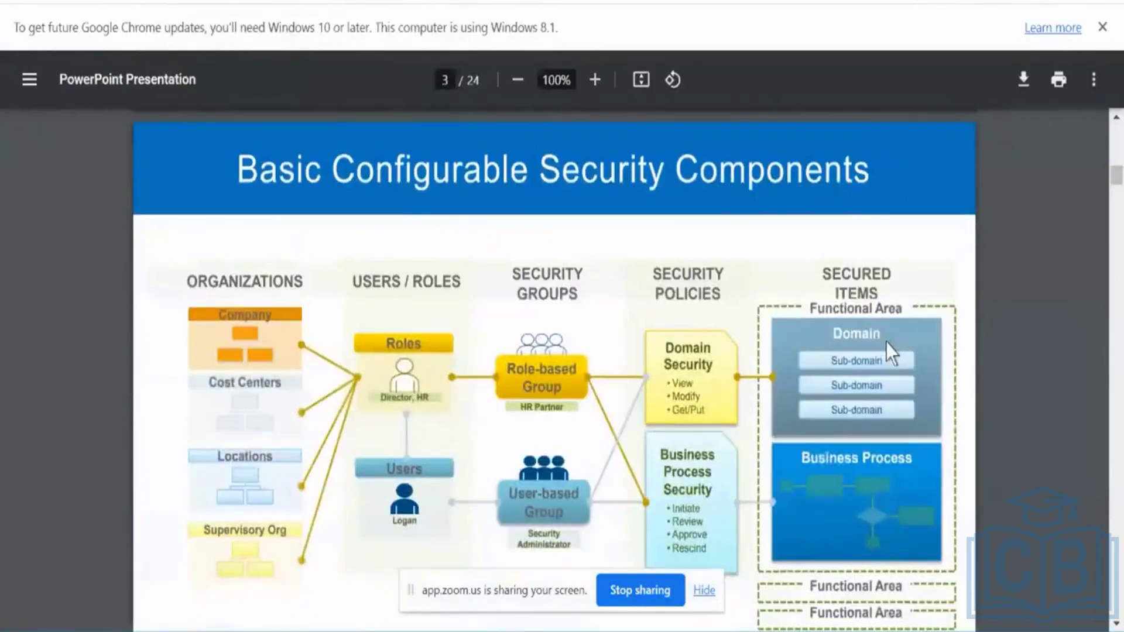
pyautogui.rightClick(761, 234)
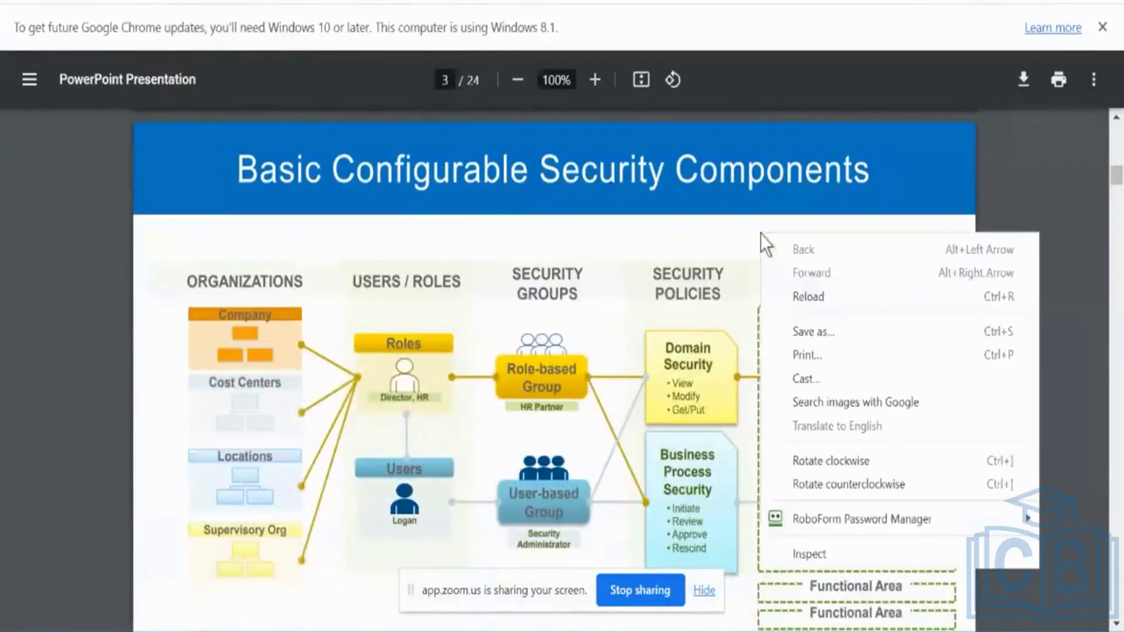
pyautogui.click(716, 227)
pyautogui.press('F11')
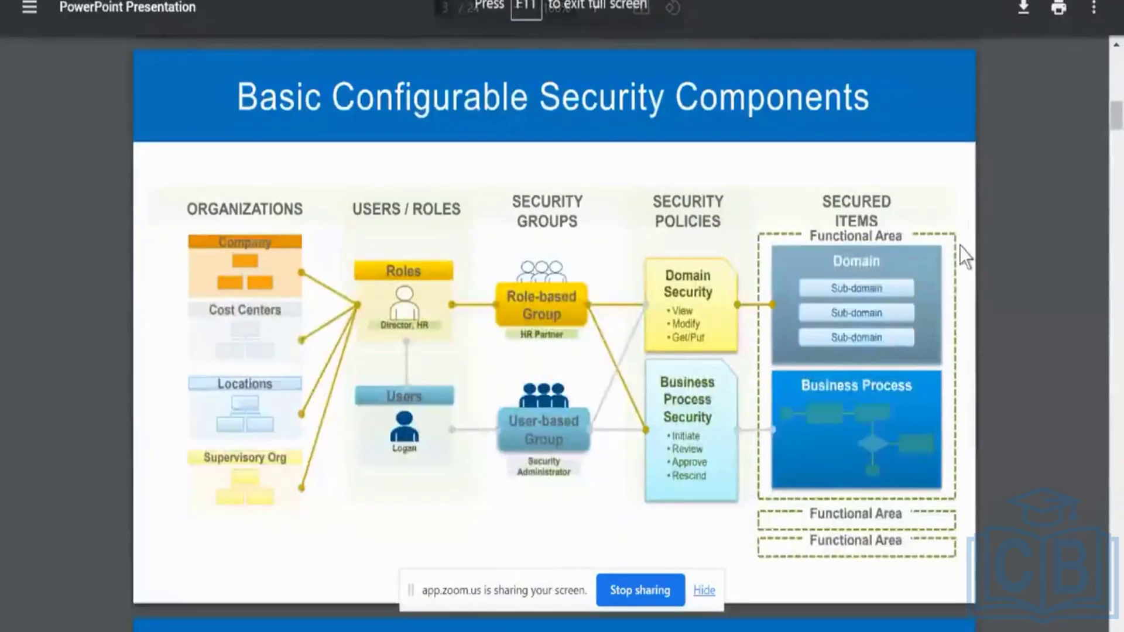
pyautogui.scroll(1, 959, 244)
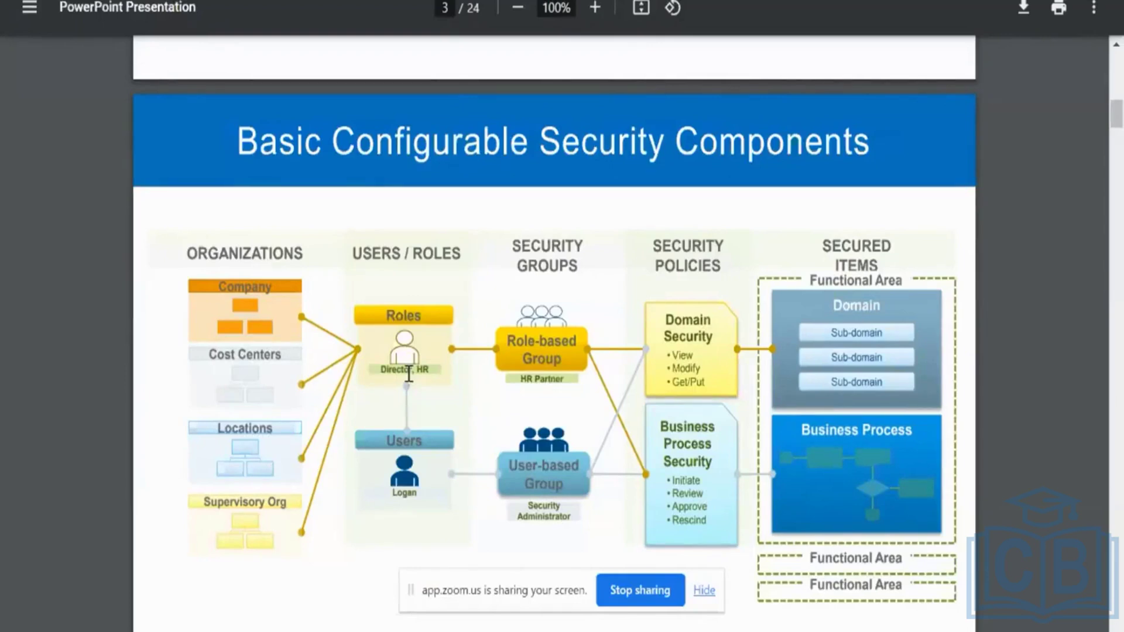
# - Highlight the Users and Roles labels on the Basic Configurable Security Components diagram
pyautogui.doubleClick(396, 439)
pyautogui.doubleClick(401, 311)
pyautogui.doubleClick(398, 440)
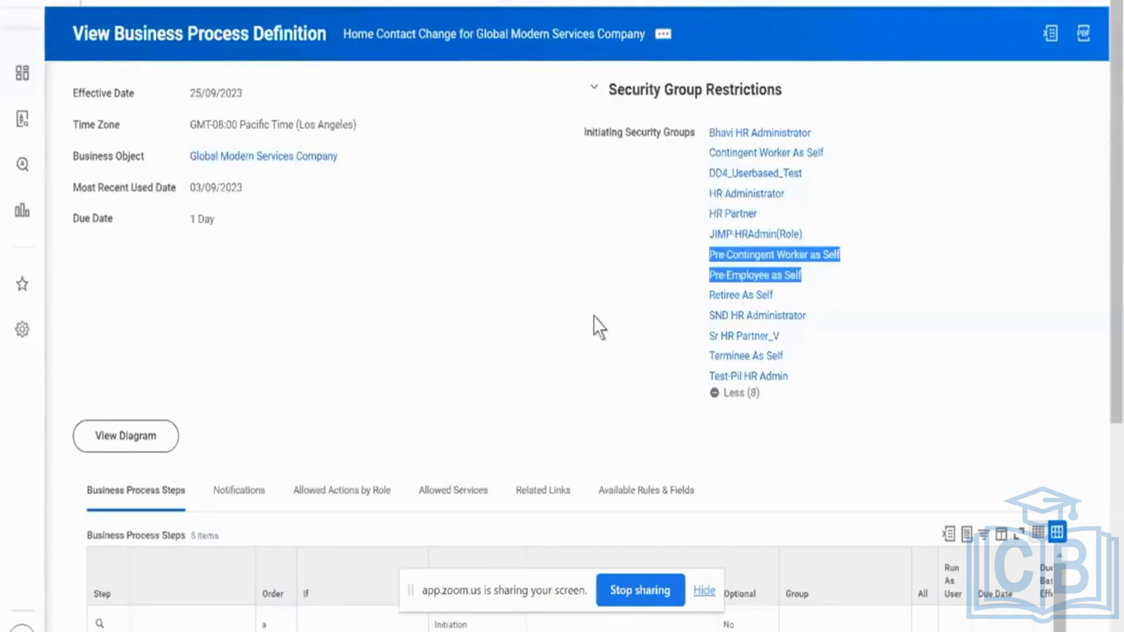
# - Clear the highlight and show the Global Modern Services Company org's 298 assignable roles
pyautogui.scroll(2, 602, 331)
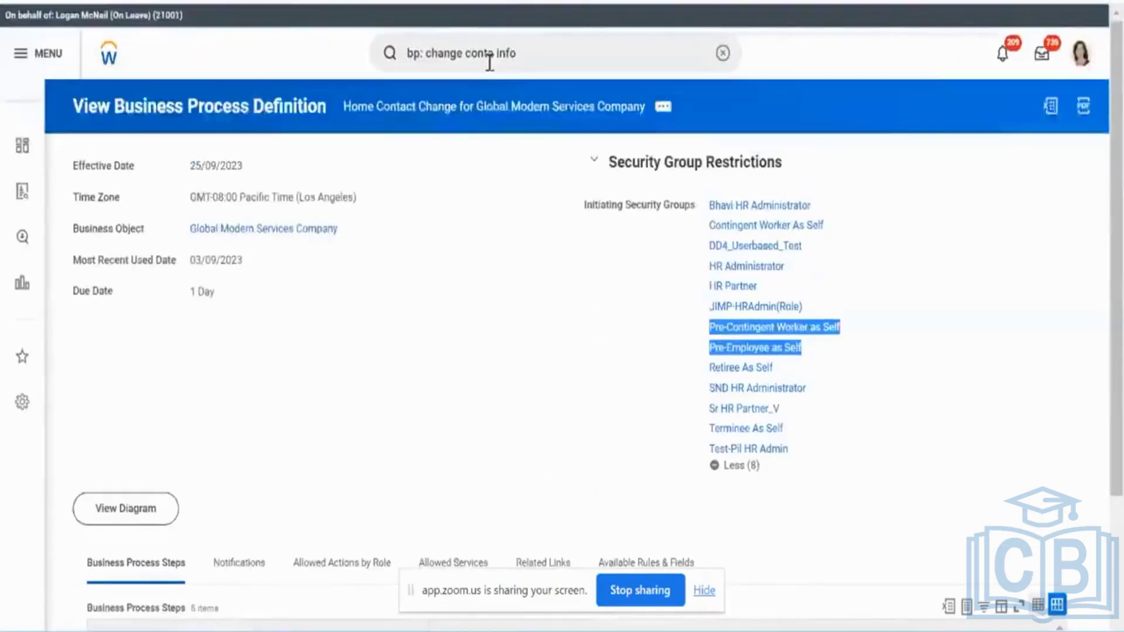
pyautogui.click(288, 242)
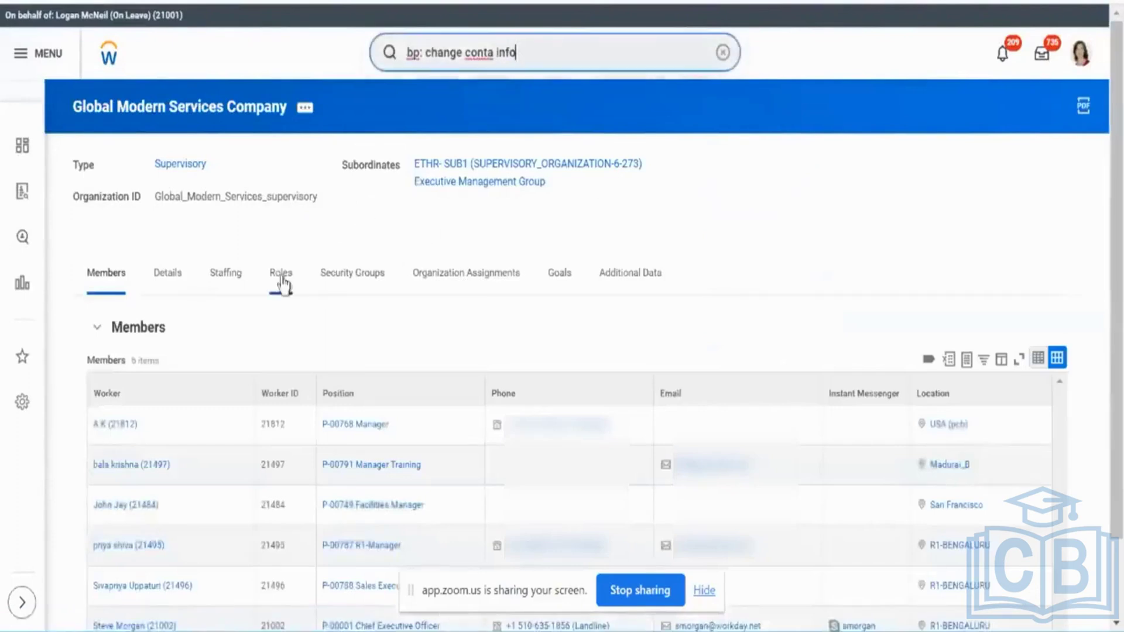
pyautogui.click(282, 289)
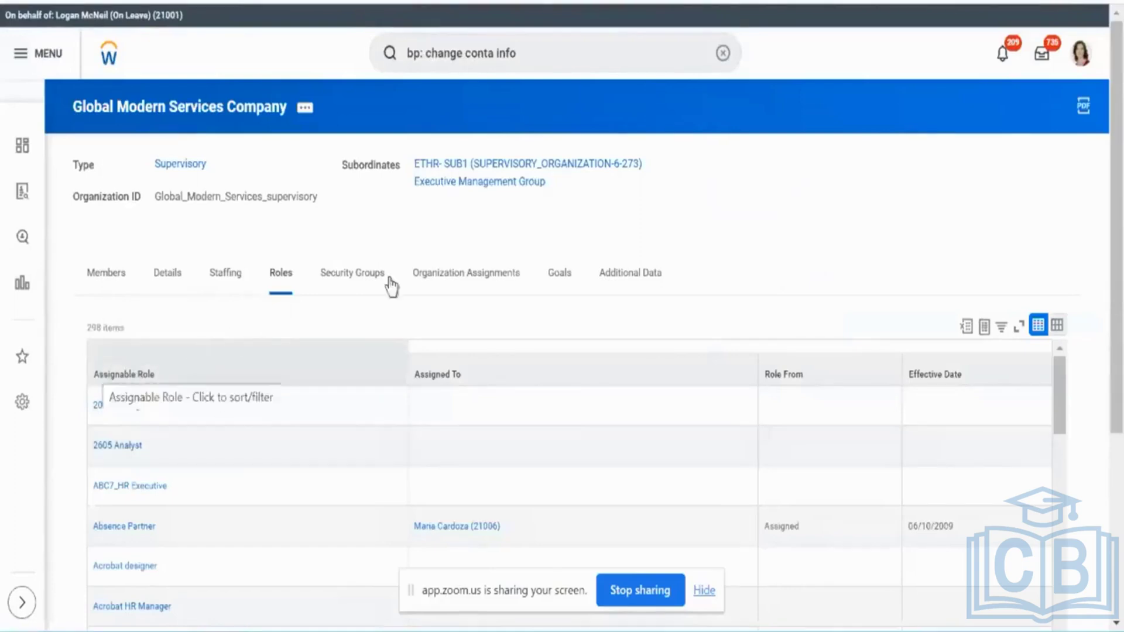
pyautogui.scroll(-1, 858, 169)
pyautogui.scroll(-2, 858, 168)
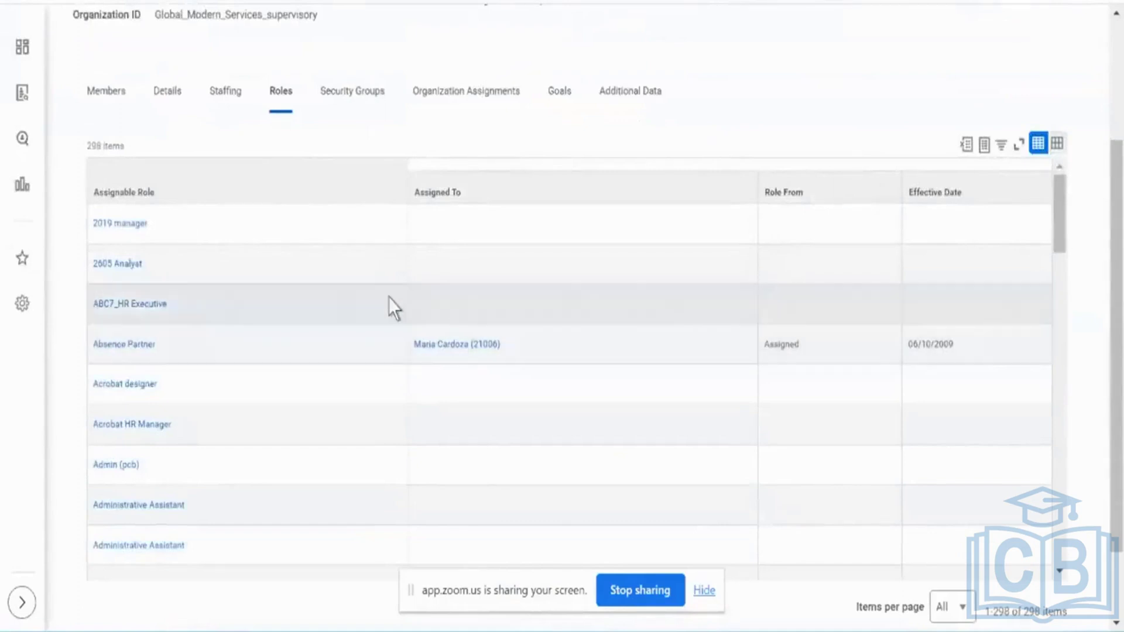
# - Filter the Assignable Role column by 'manager', review the 45 matches, then return to the slide
pyautogui.click(334, 195)
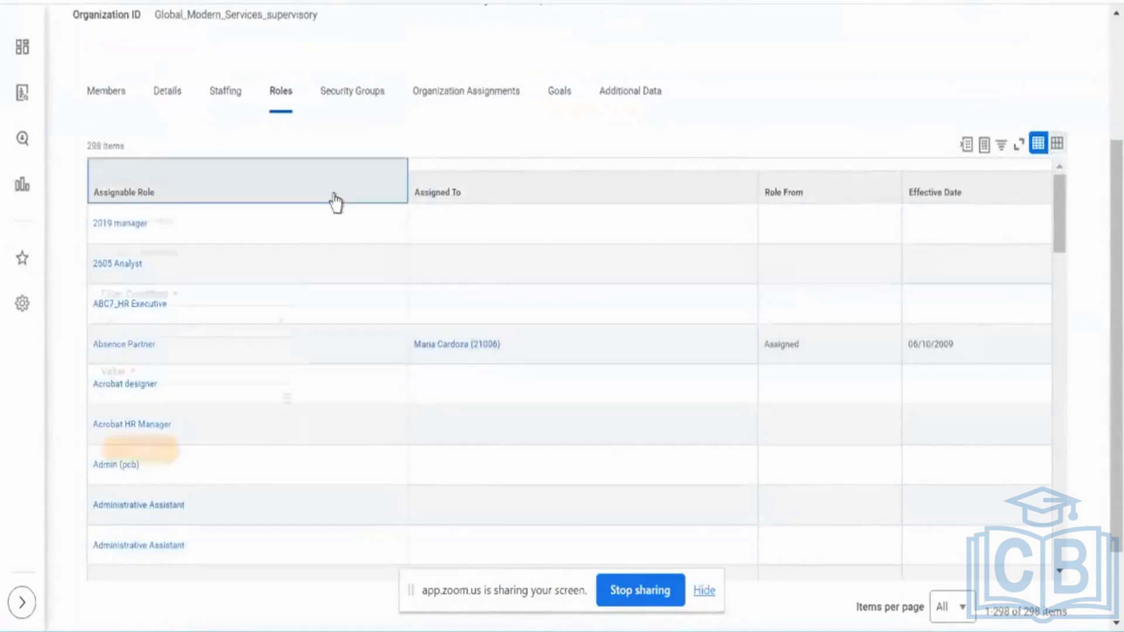
pyautogui.click(264, 408)
pyautogui.write('ma')
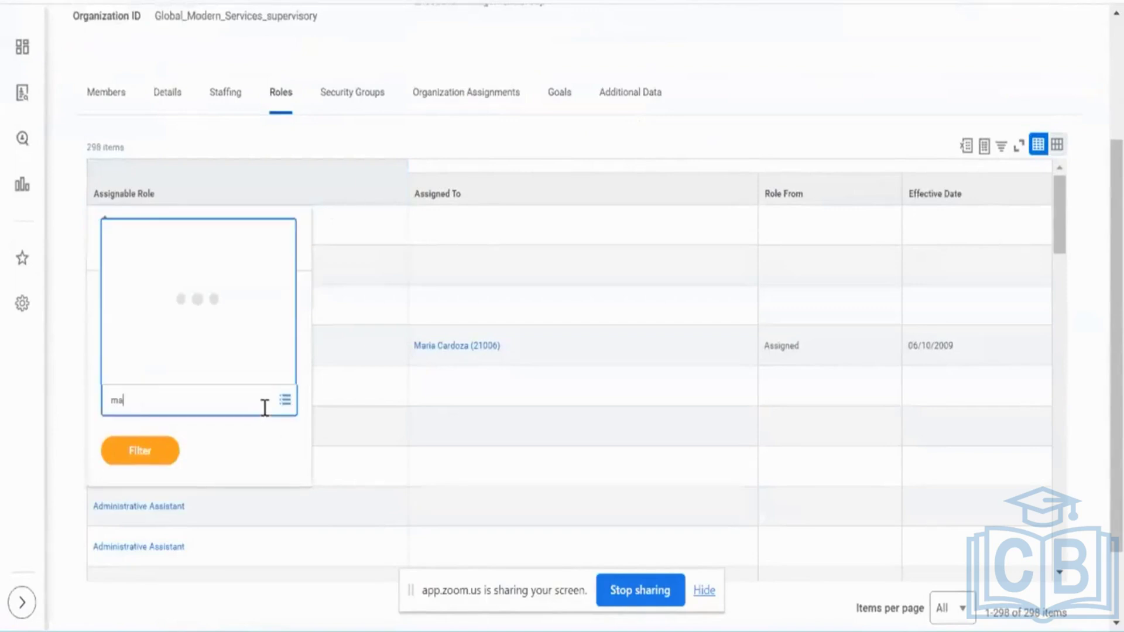
pyautogui.write('nager')
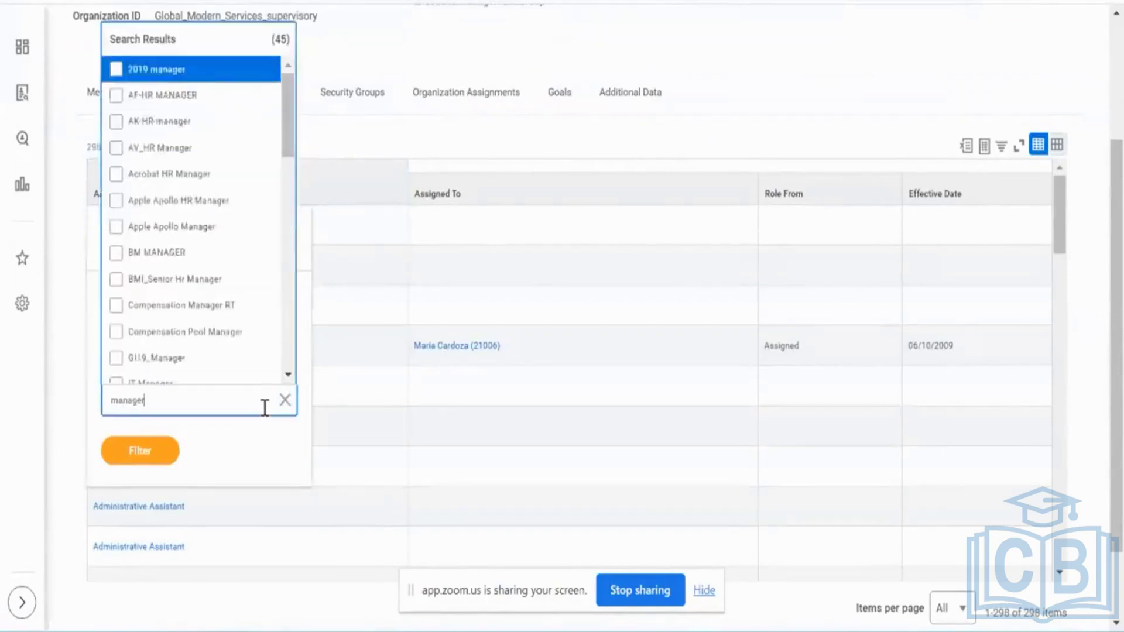
pyautogui.scroll(-5, 241, 271)
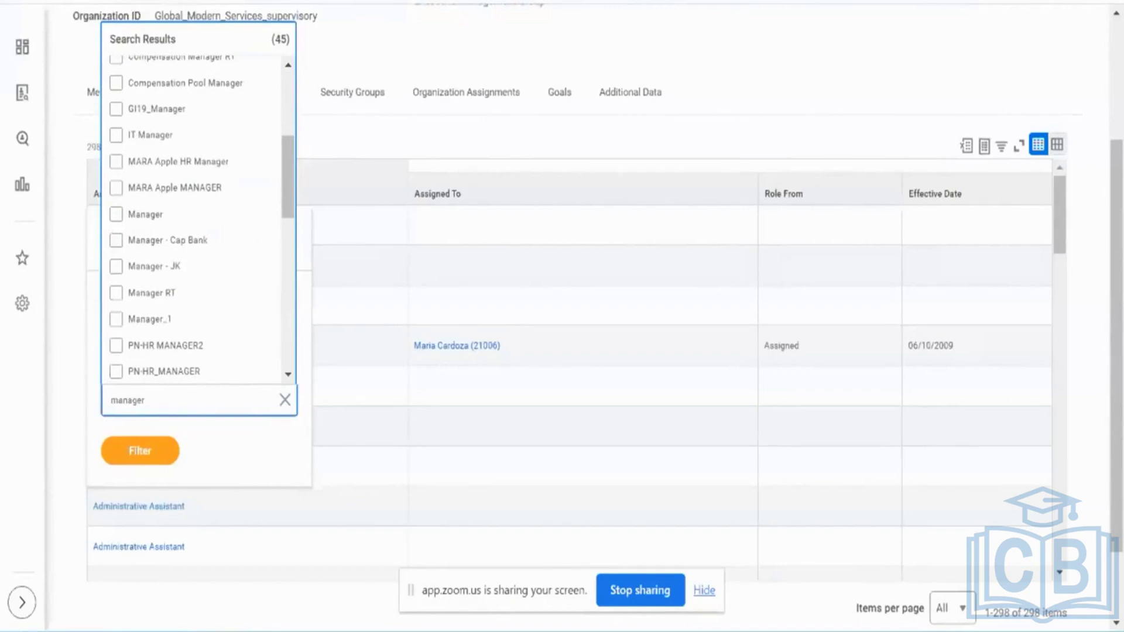
pyautogui.hotkey('alt', 'Tab')
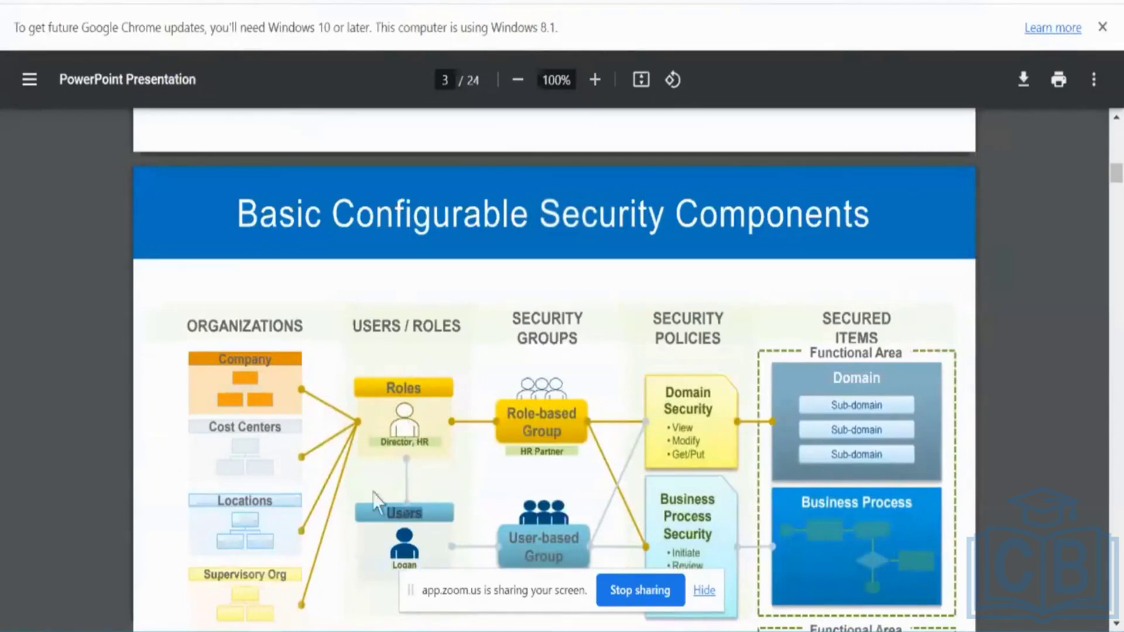
# - Highlight 'Supervisory Org' on the security components slide and scroll the PDF
pyautogui.moveTo(286, 576); pyautogui.dragTo(210, 575)
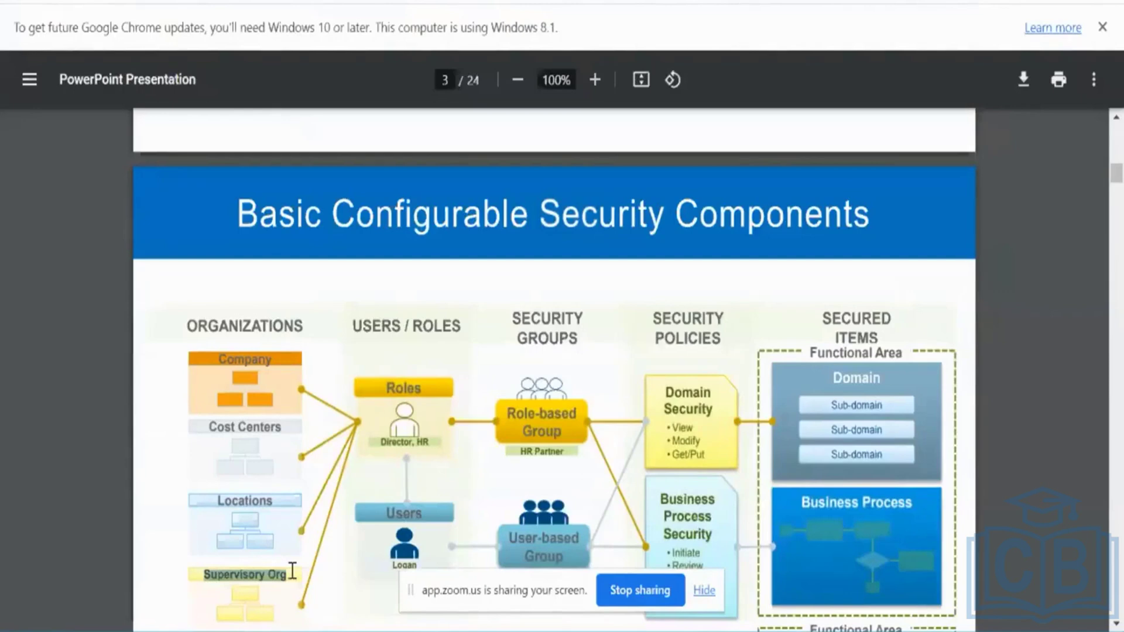
pyautogui.scroll(-2, 292, 571)
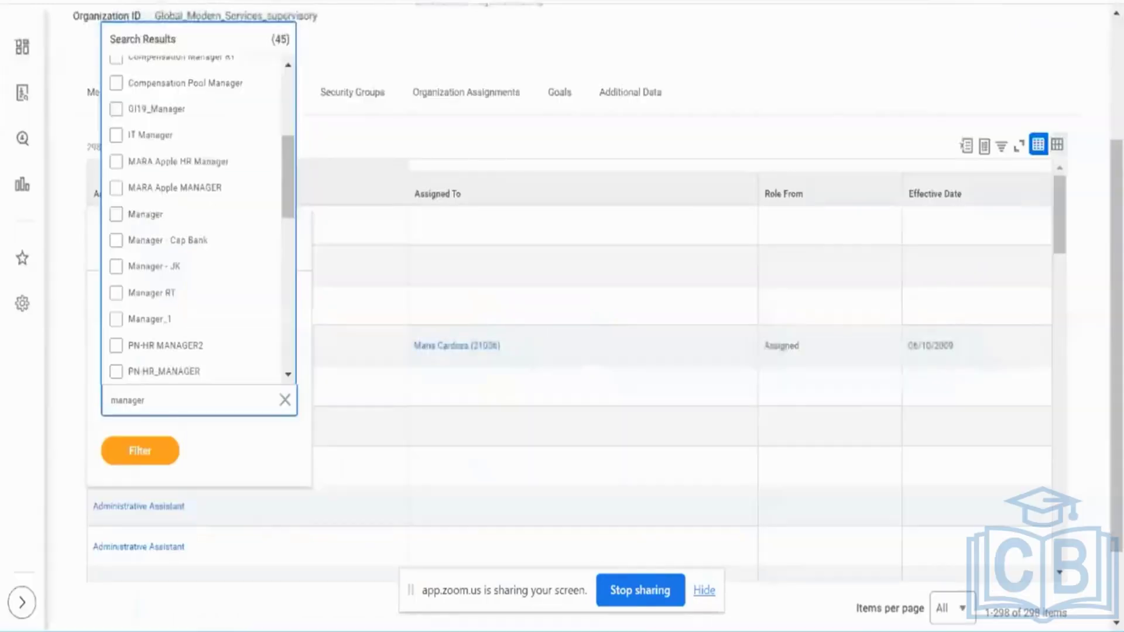
# - Apply the Manager role filter, narrowing the Roles list to 1 of 298 items
pyautogui.click(117, 215)
pyautogui.click(145, 469)
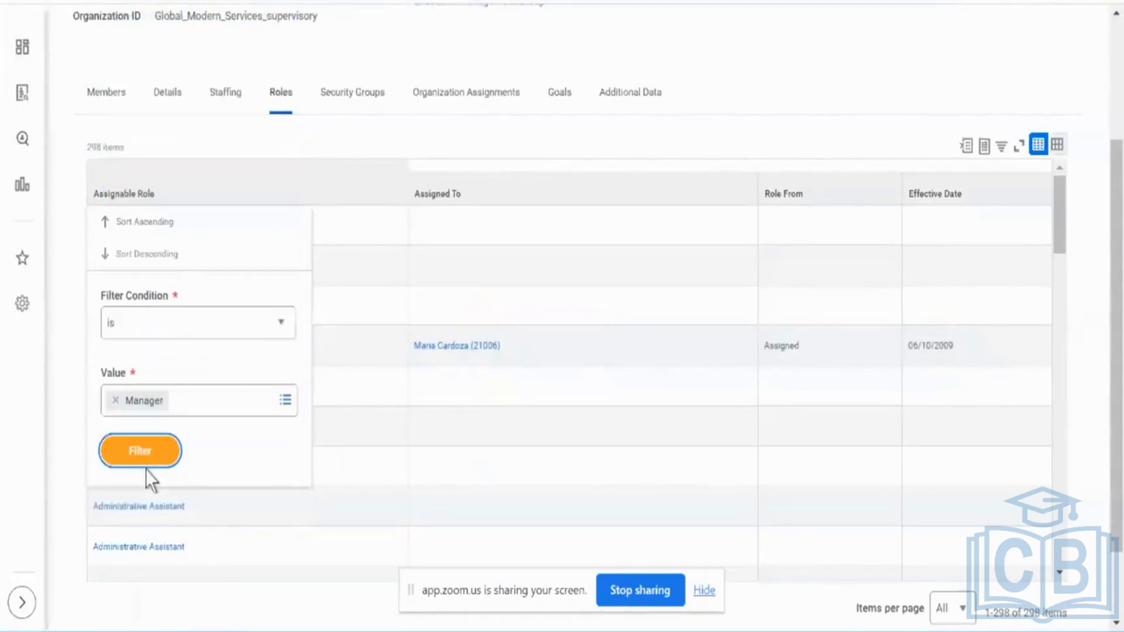
pyautogui.click(146, 463)
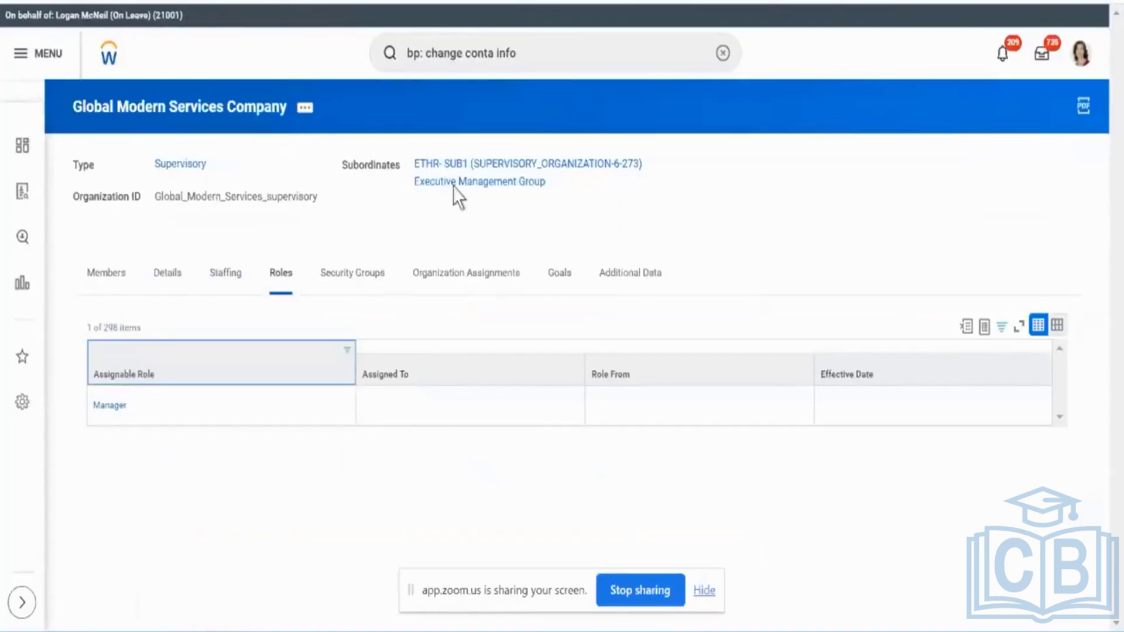
# - Search 'sup: aryan' to find the Test_Aryan_BP_1 supervisory organization
pyautogui.click(575, 71)
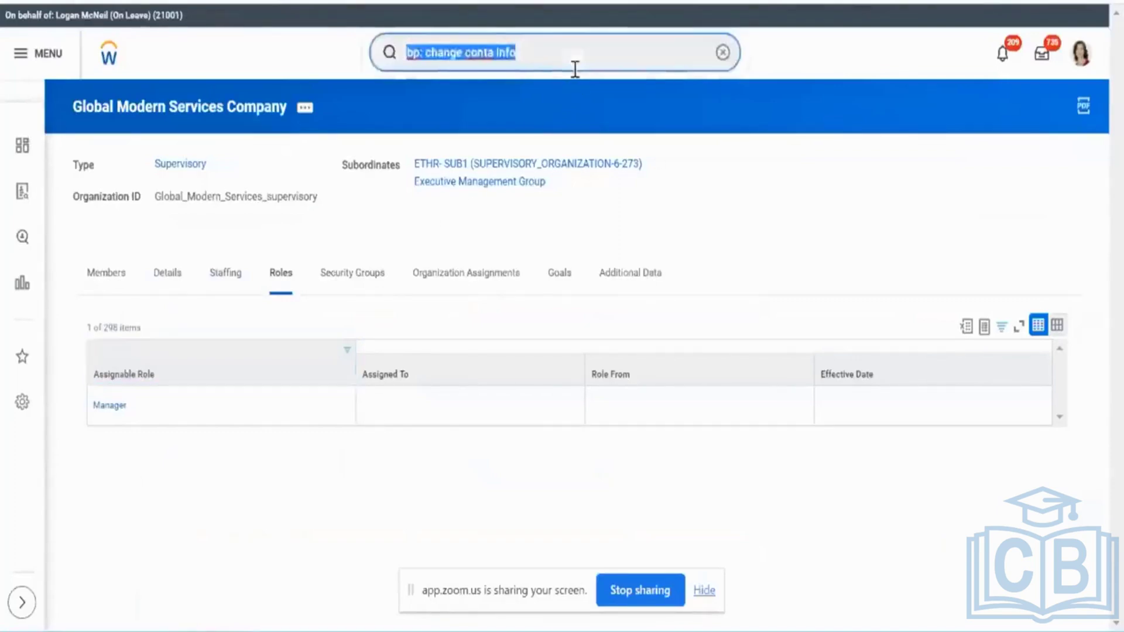
pyautogui.write('sup')
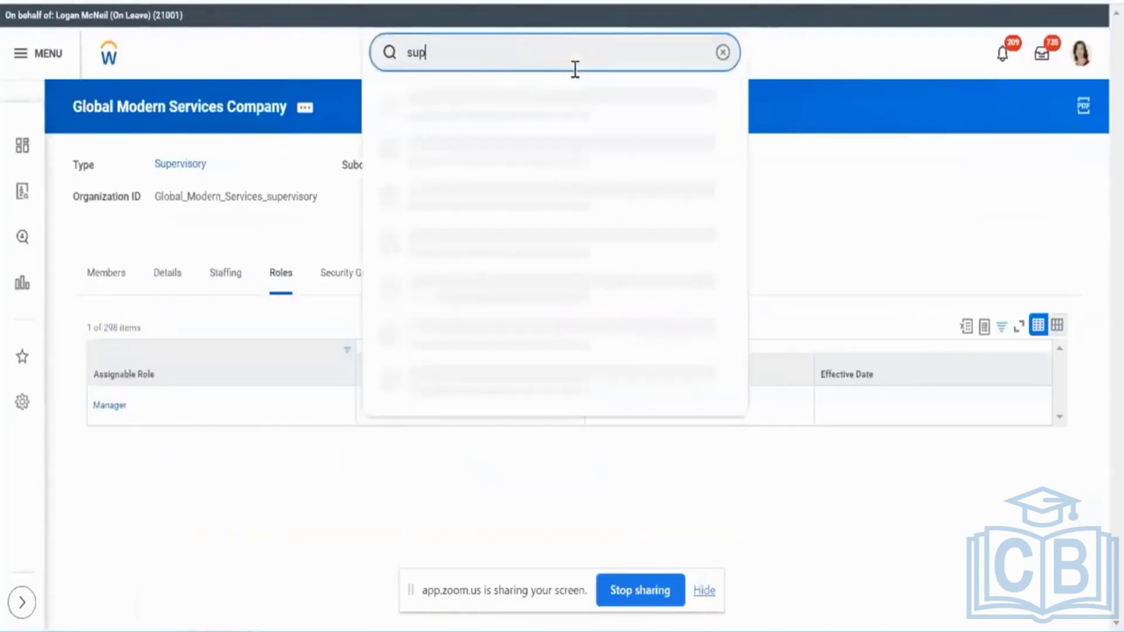
pyautogui.write(' aryan')
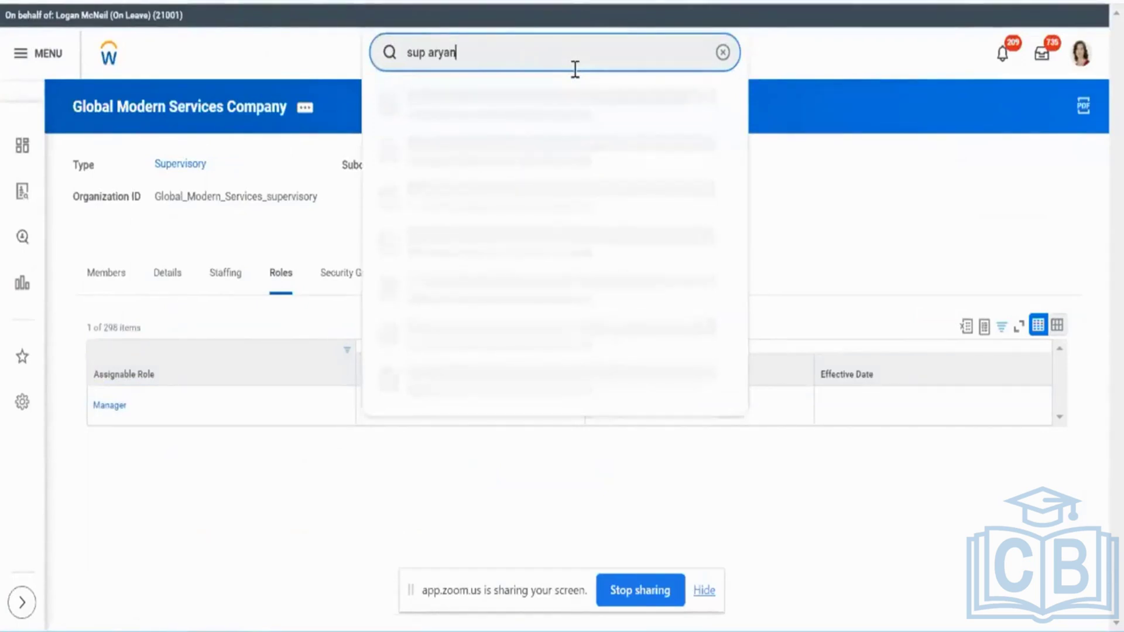
pyautogui.press('BackSpace')
pyautogui.press('BackSpace')
pyautogui.press('BackSpace')
pyautogui.press('BackSpace')
pyautogui.press('BackSpace')
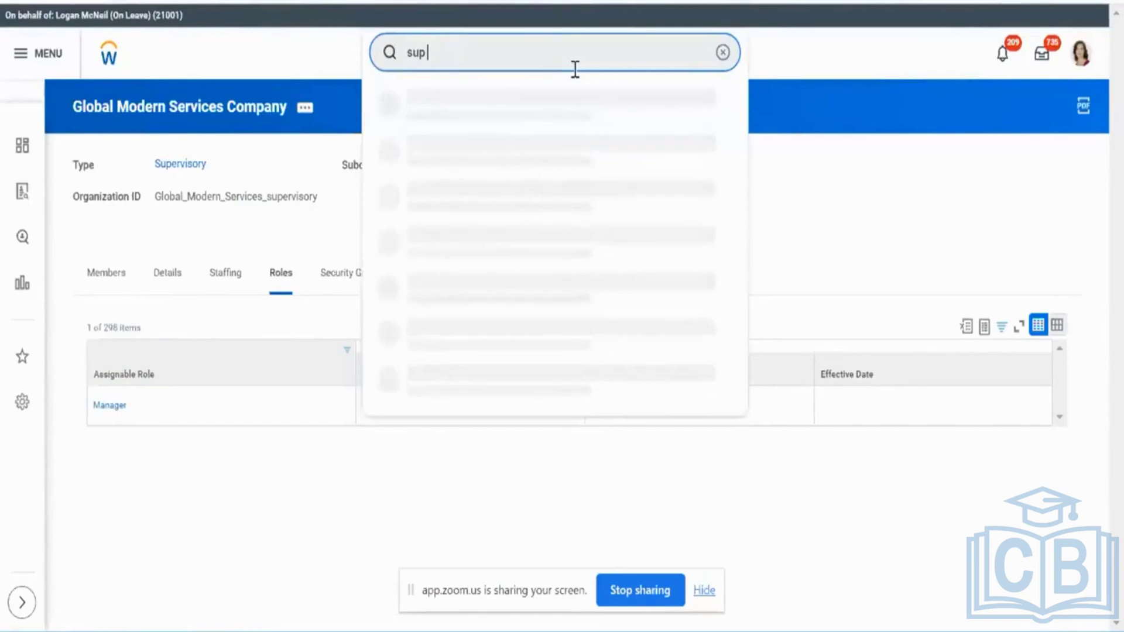
pyautogui.write(':type')
pyautogui.press('BackSpace')
pyautogui.press('BackSpace')
pyautogui.press('BackSpace')
pyautogui.press('BackSpace')
pyautogui.write('aryan')
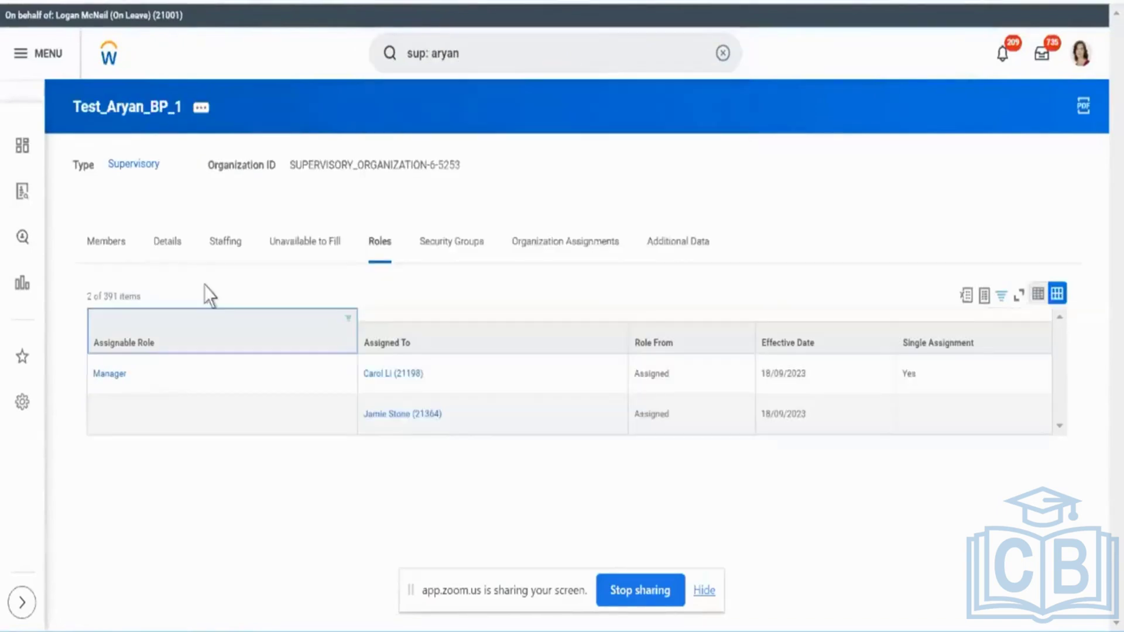
# - Open the org's related actions and bring up link options for Org Chart
pyautogui.click(201, 107)
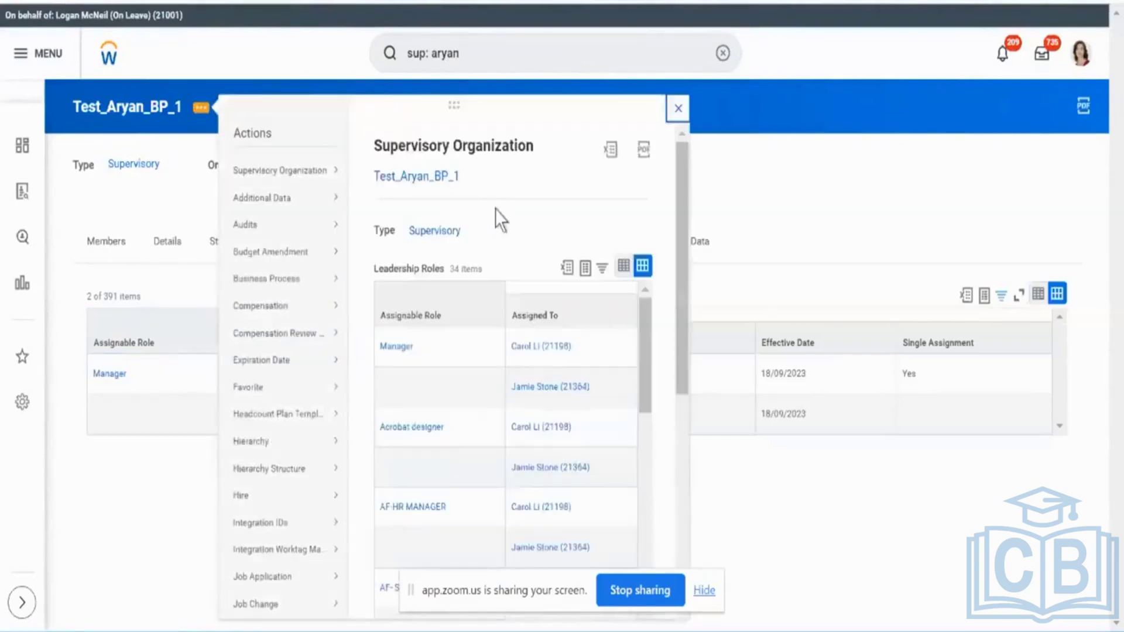
pyautogui.scroll(-5, 495, 210)
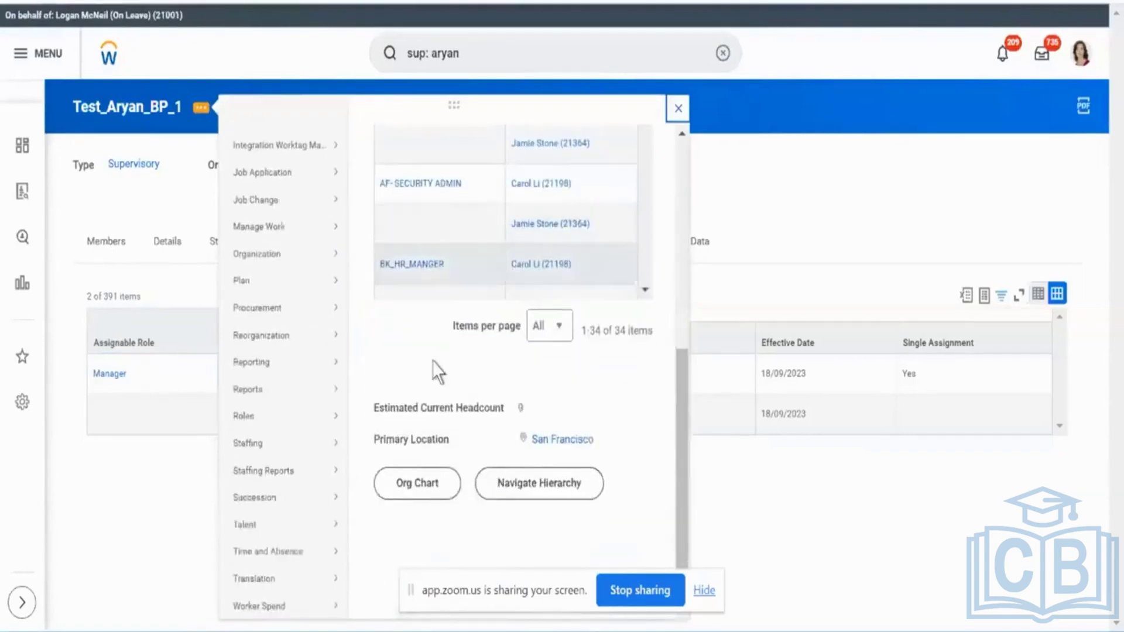
pyautogui.rightClick(421, 489)
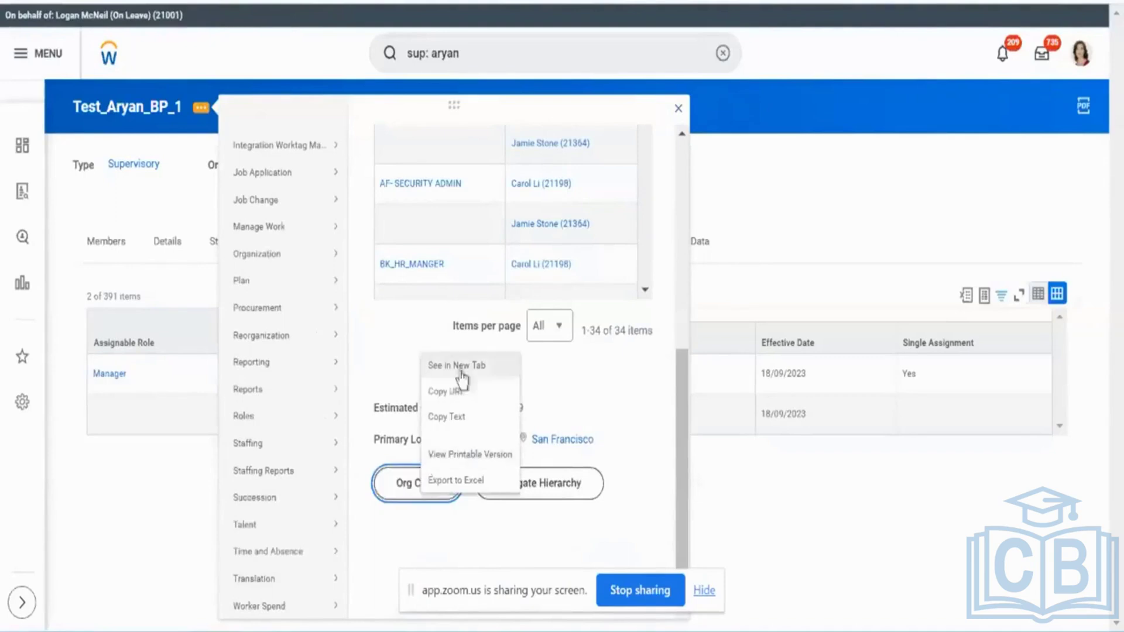
# - View the Test_Aryan_BP_1 org chart in a new tab, expand Managers, then return to the slide
pyautogui.click(461, 365)
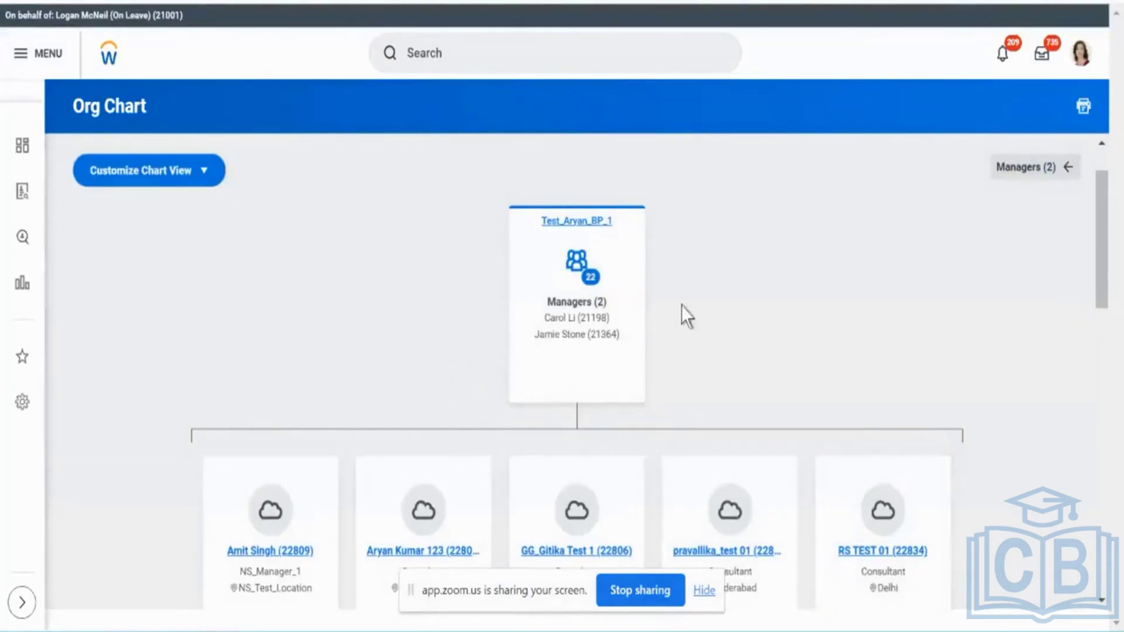
pyautogui.moveTo(579, 326)
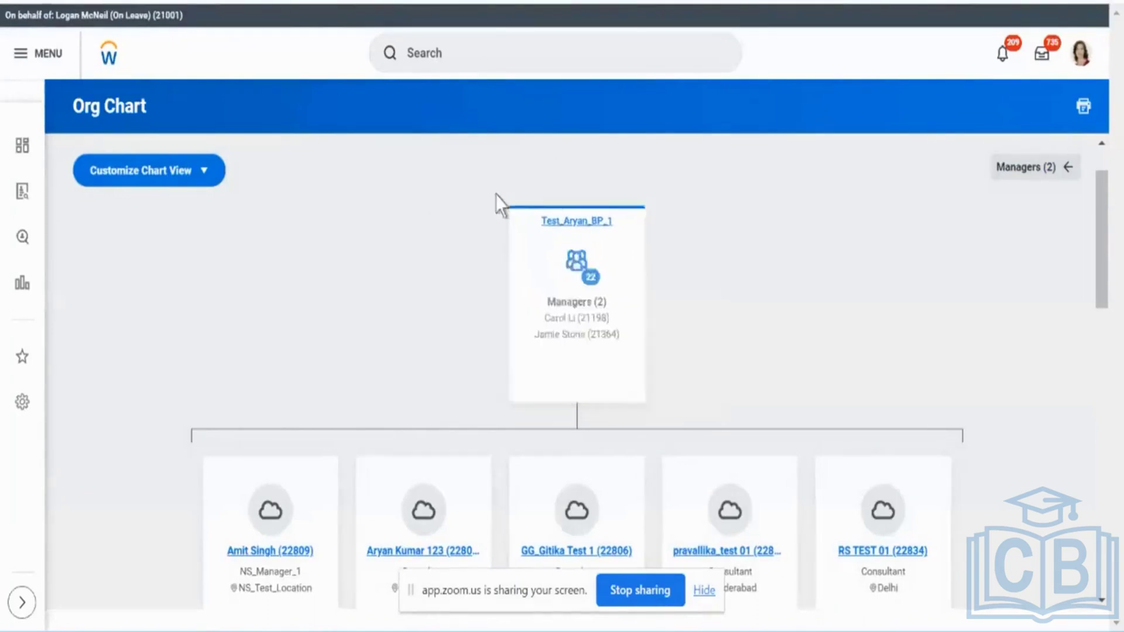
pyautogui.scroll(1, 550, 195)
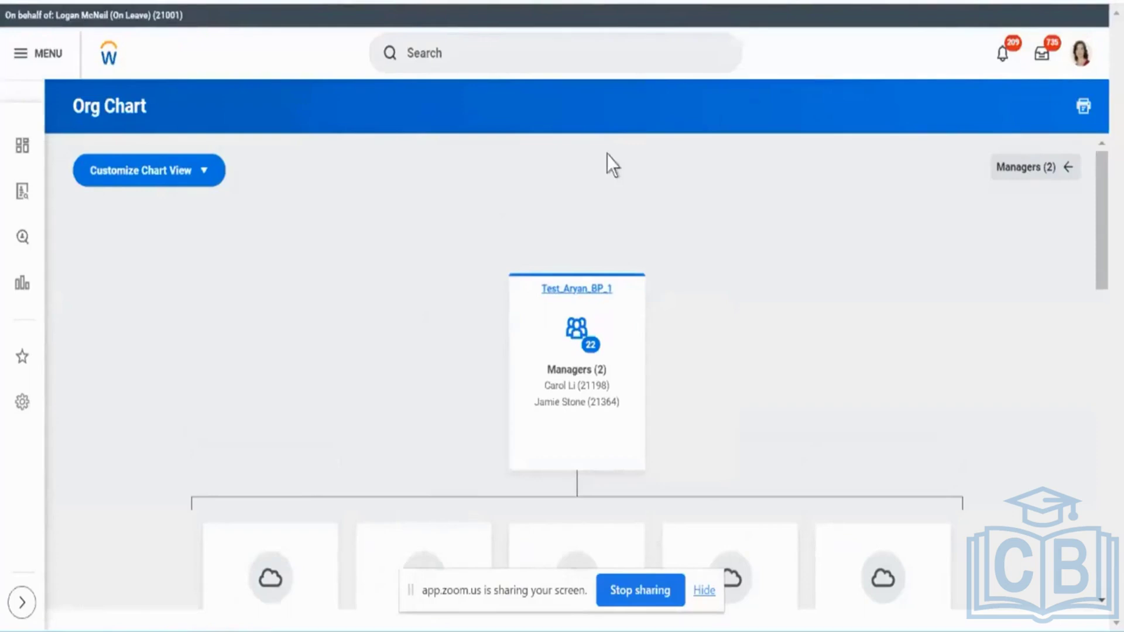
pyautogui.click(607, 366)
pyautogui.hotkey('alt', 'Tab')
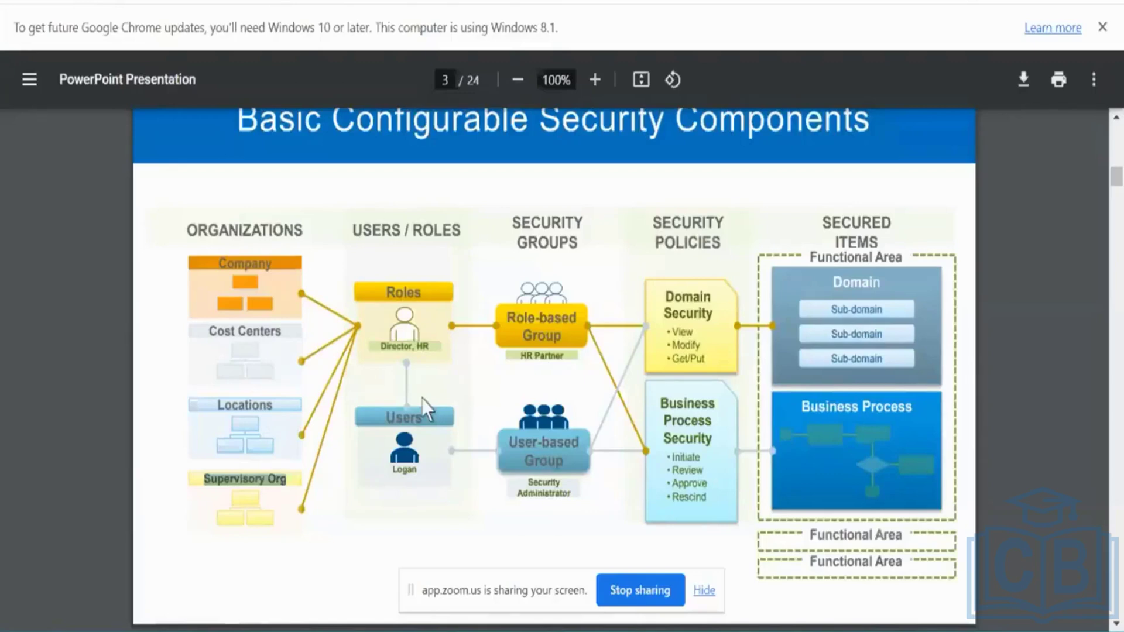
# - Dismiss the Chrome update notice and highlight 'Roles' on the security components slide
pyautogui.click(1100, 28)
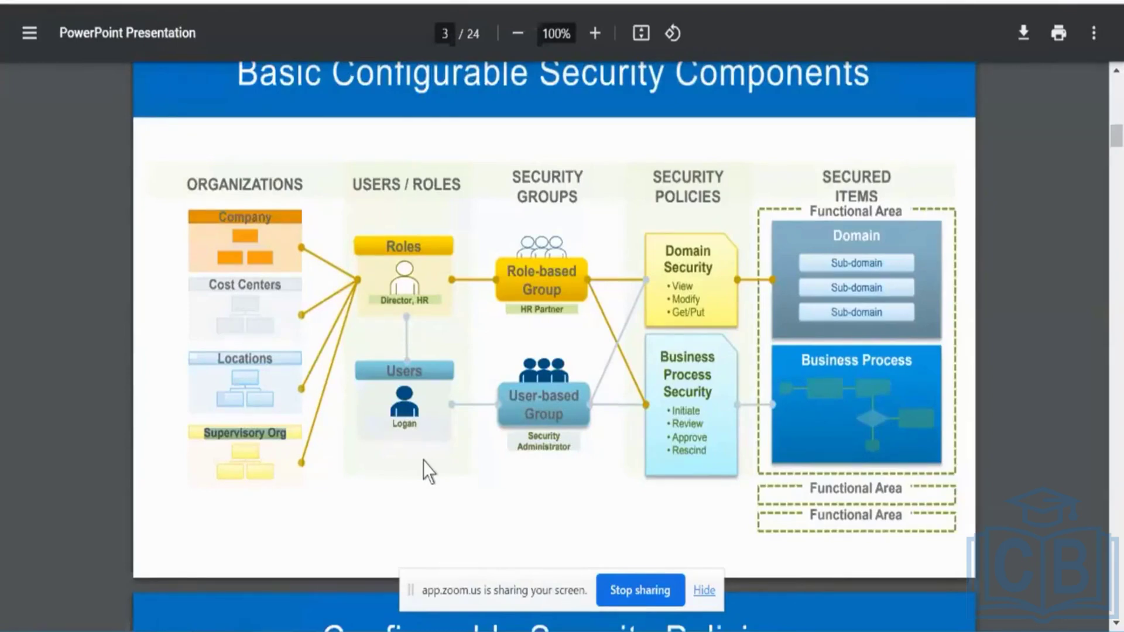
pyautogui.doubleClick(403, 247)
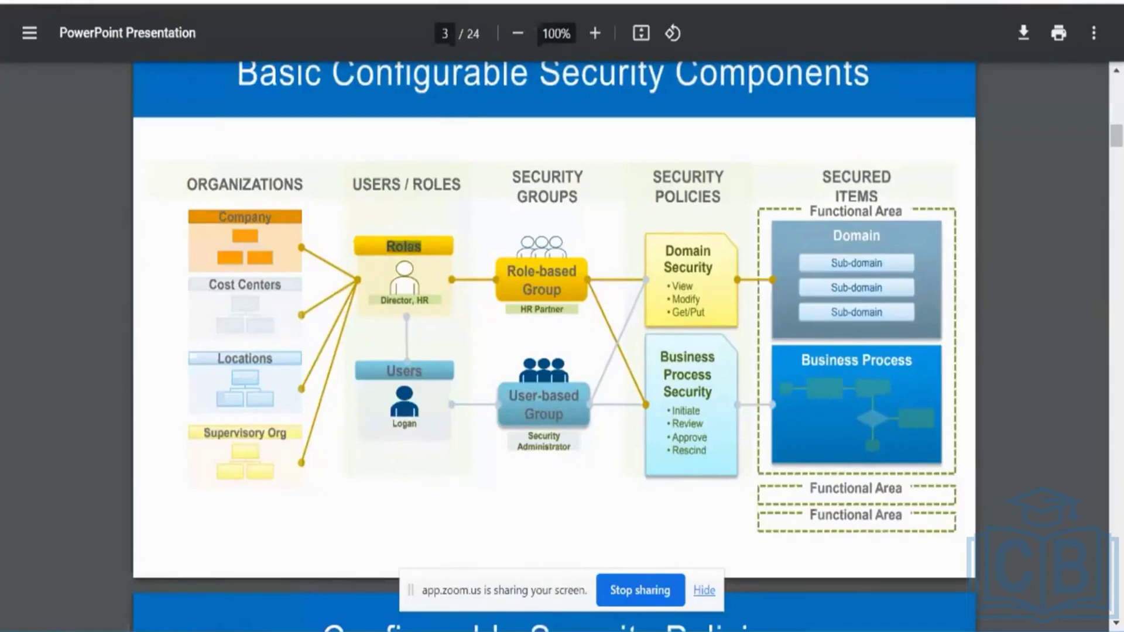
# - Filter Test_Aryan_BP_1's Assignable Role column to Manager plus HR Partner
pyautogui.hotkey('alt', 'Tab')
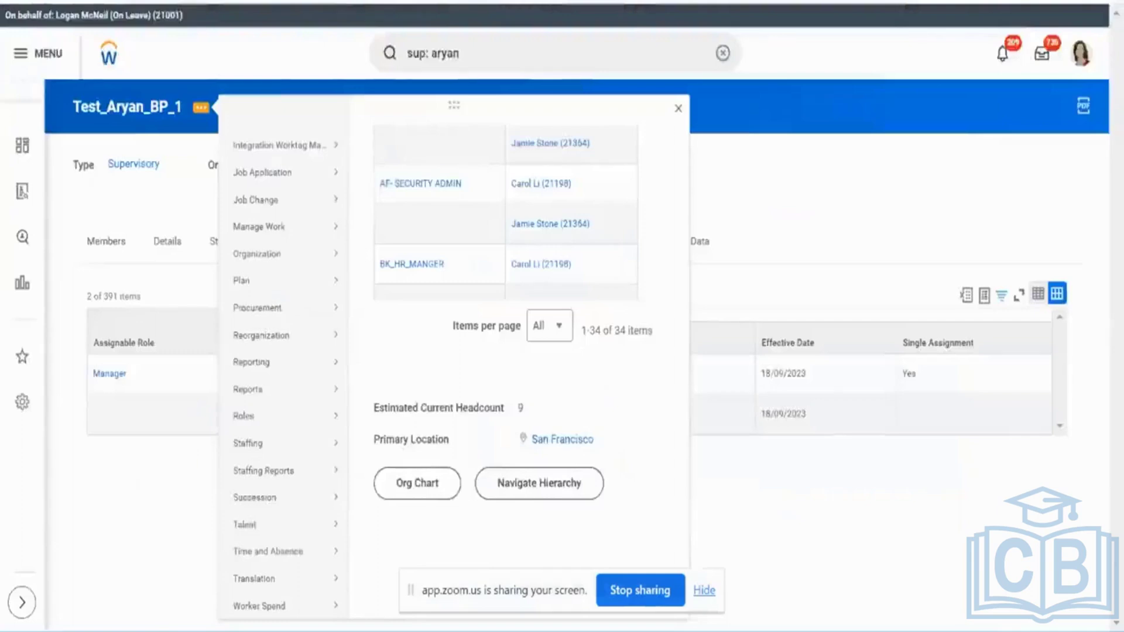
pyautogui.click(736, 164)
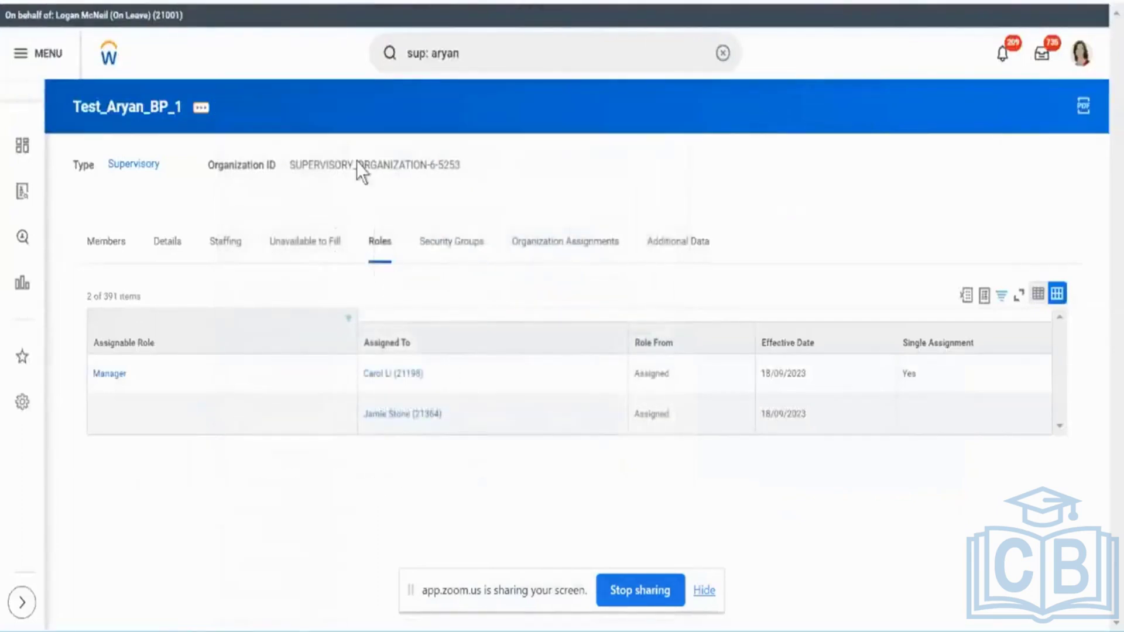
pyautogui.click(246, 346)
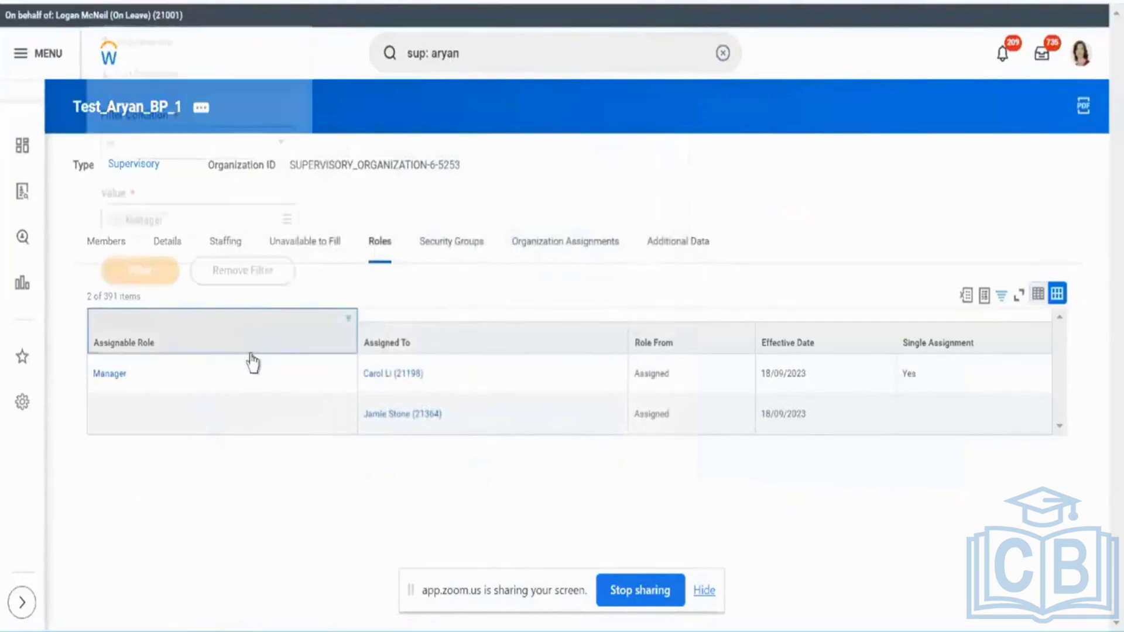
pyautogui.click(215, 225)
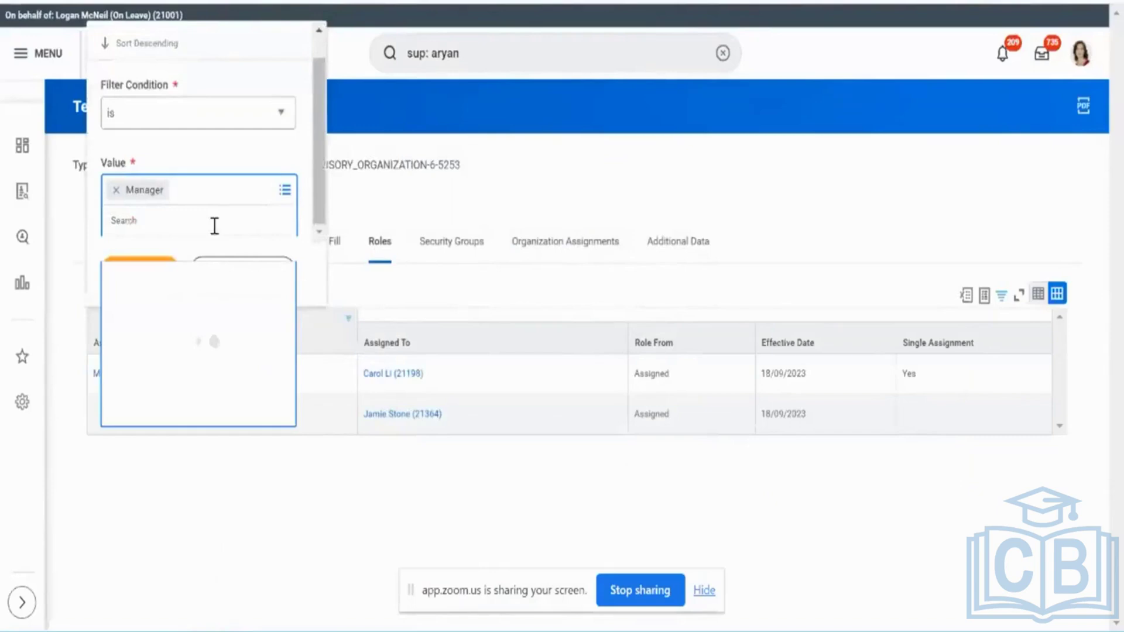
pyautogui.write('partn')
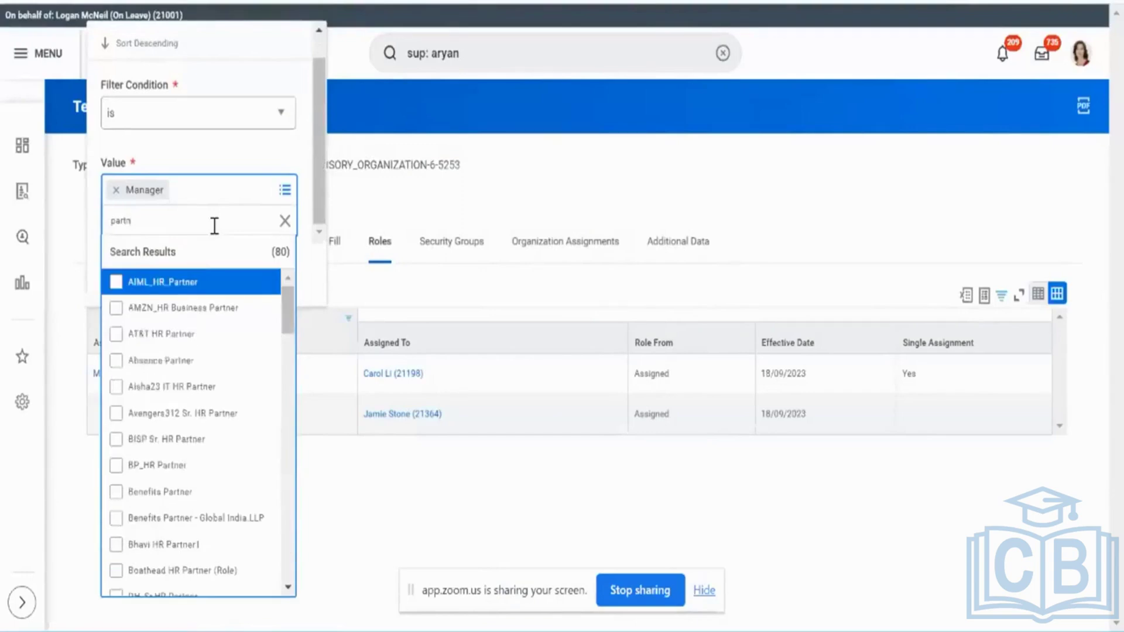
pyautogui.scroll(-5, 184, 465)
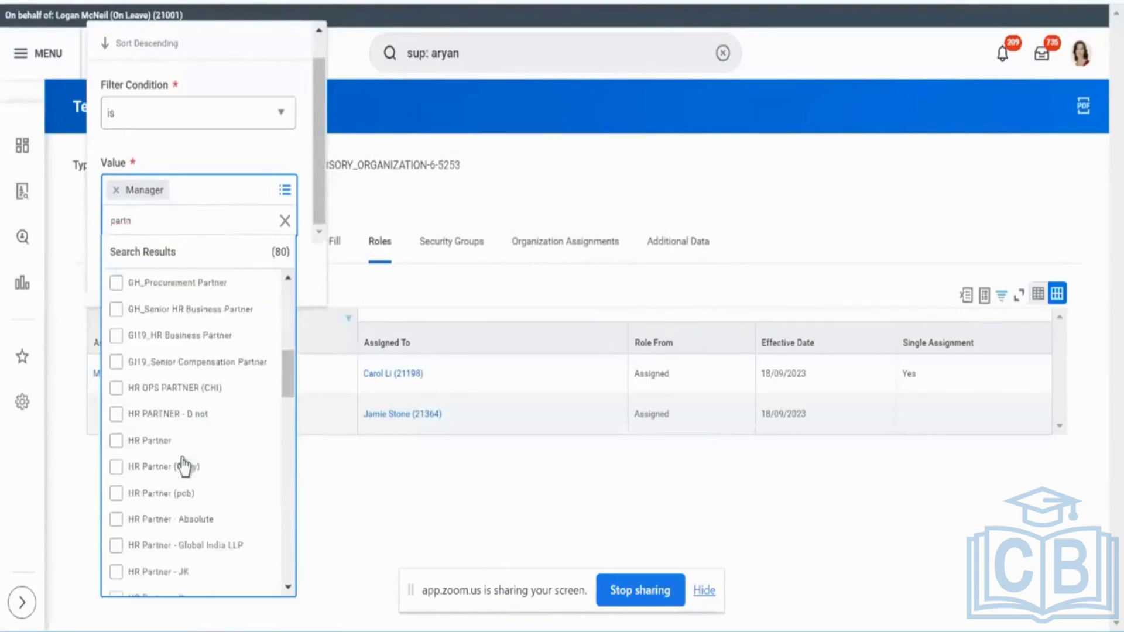
pyautogui.click(121, 446)
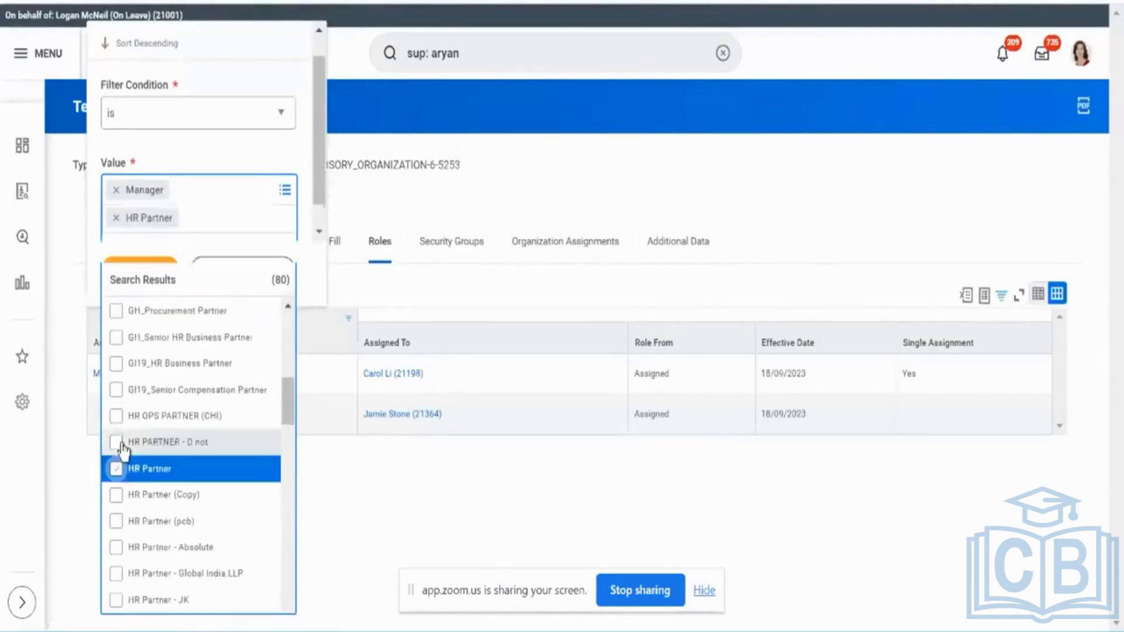
pyautogui.click(256, 171)
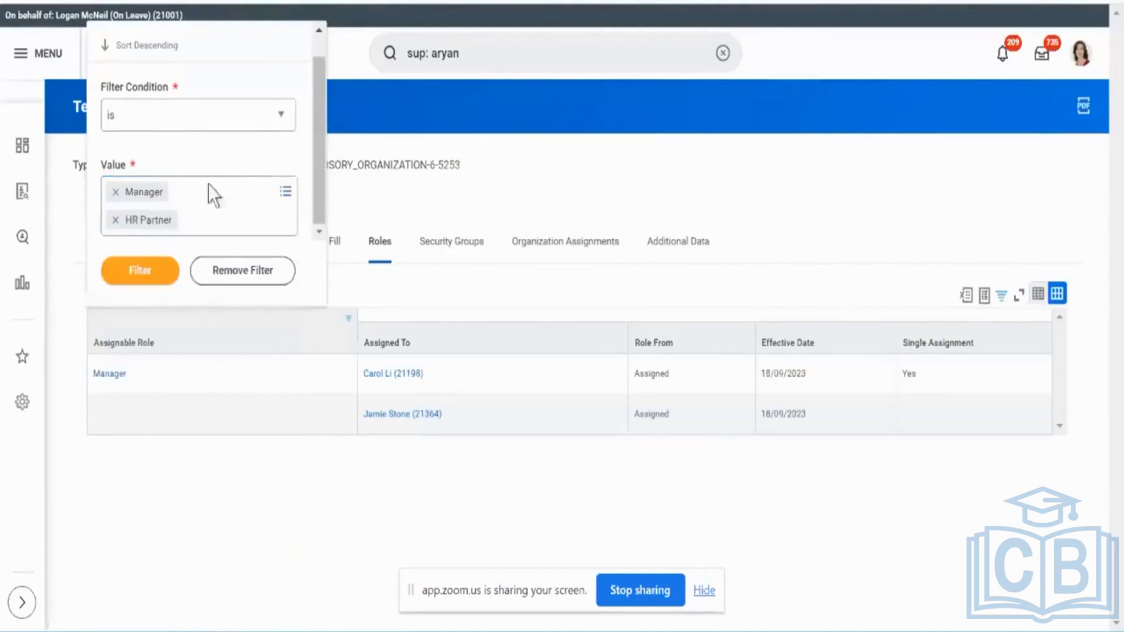
pyautogui.click(156, 262)
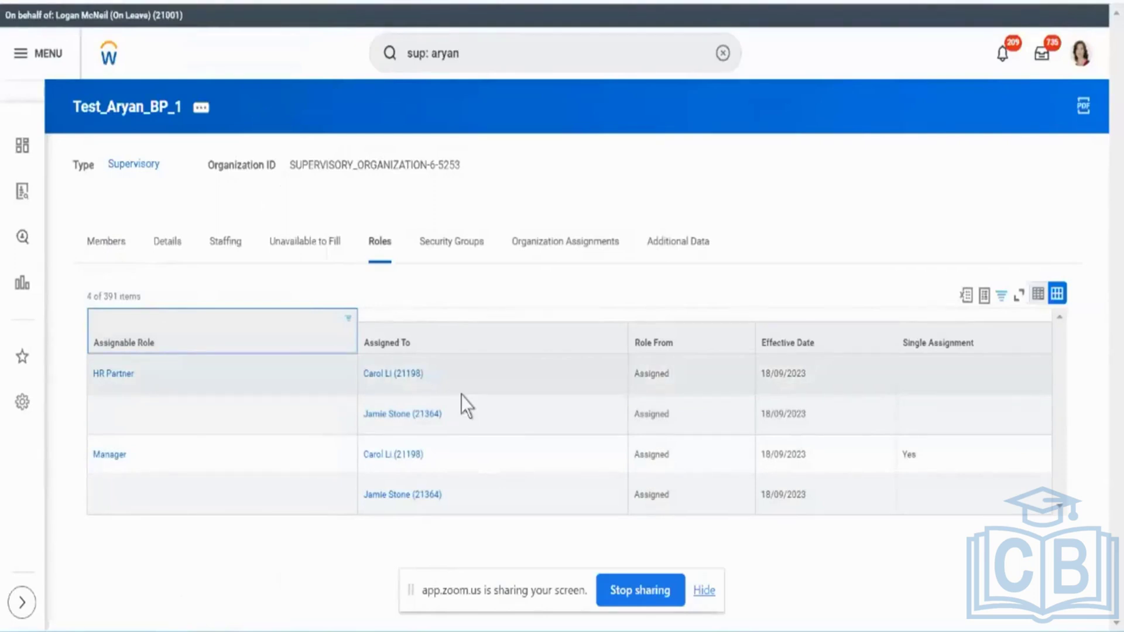
# - Select the HR Partner row to point out its two worker assignments
pyautogui.click(624, 377)
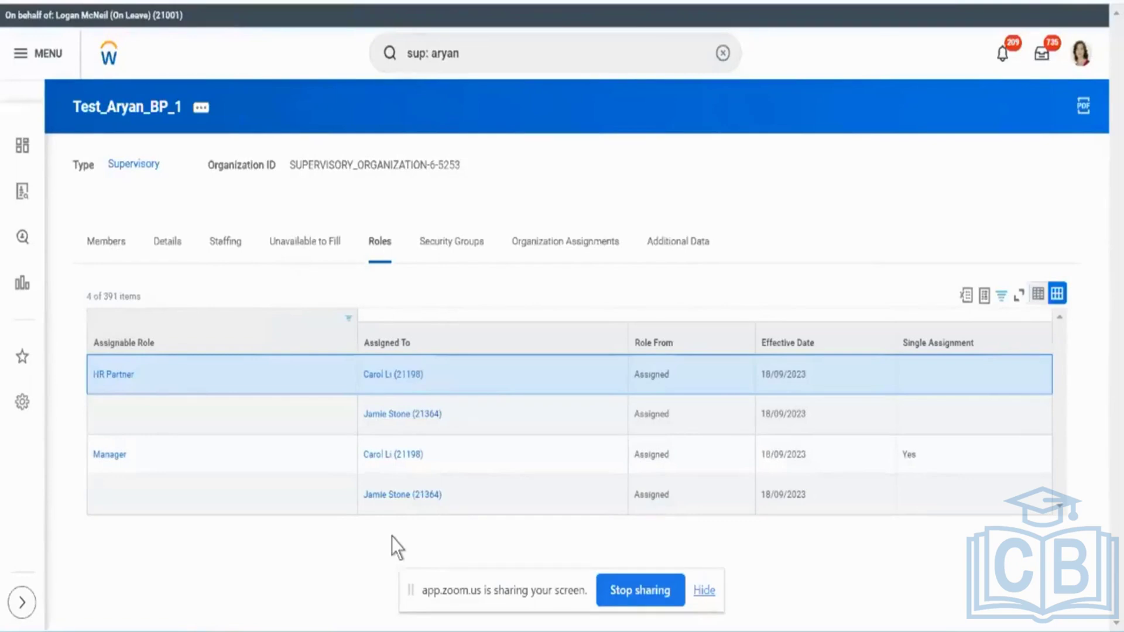
# - Go back to parent organization NS_Test_Sup_Org and show its Roles tab
pyautogui.click(375, 248)
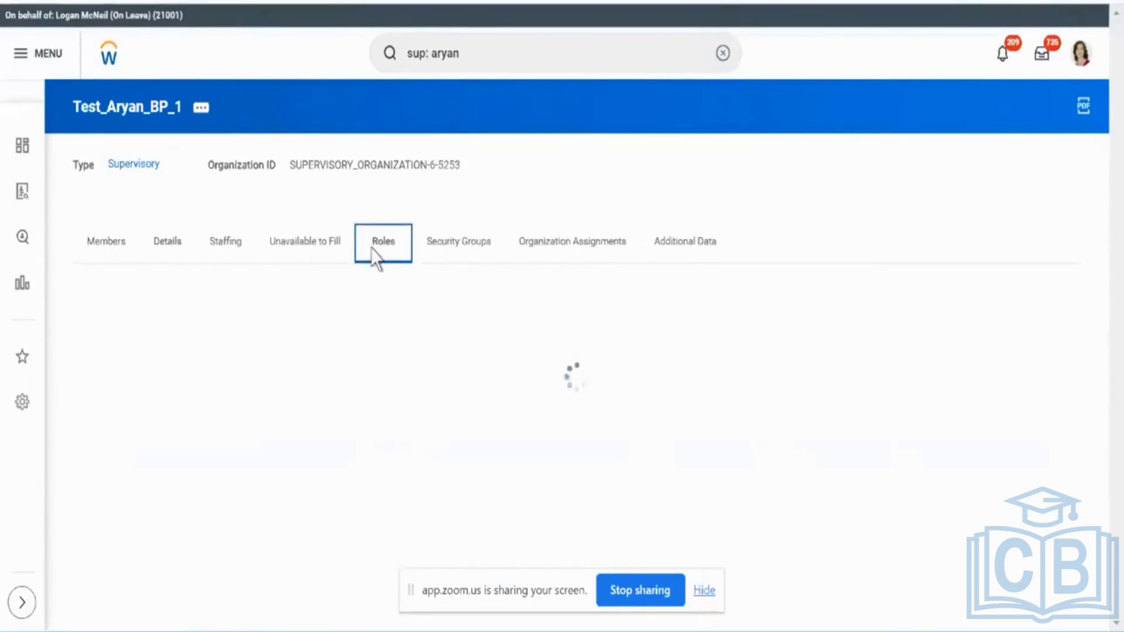
pyautogui.hotkey('alt', 'Left')
pyautogui.click(384, 278)
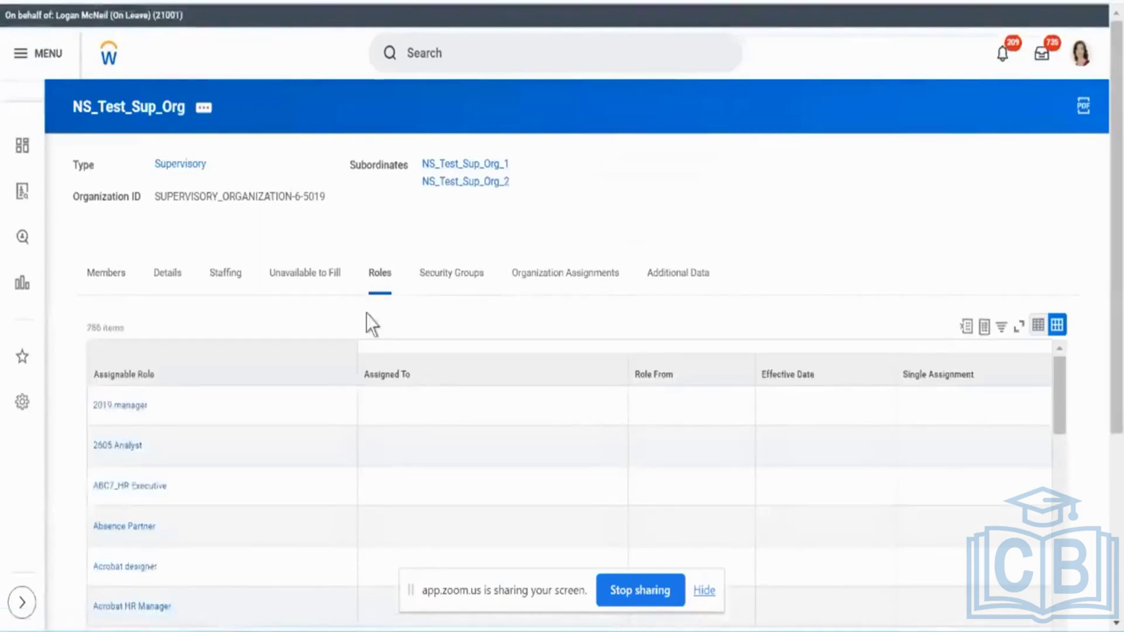
# - Scroll the 286-role list and open subordinate organization NS_Test_Sup_Org_1
pyautogui.scroll(-5, 369, 321)
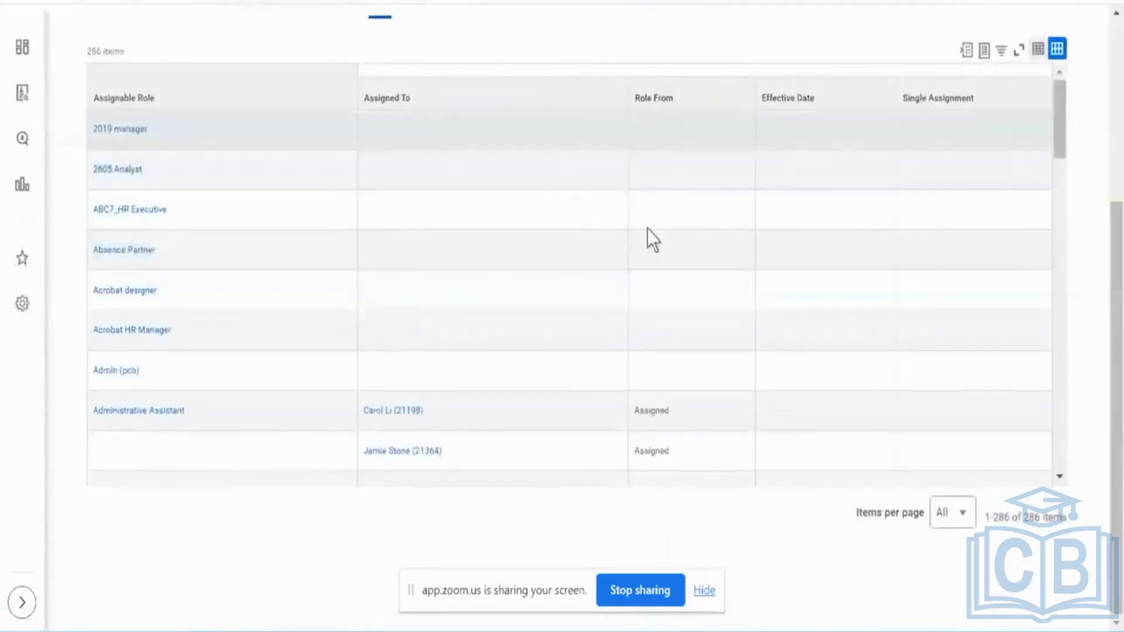
pyautogui.scroll(-6, 667, 312)
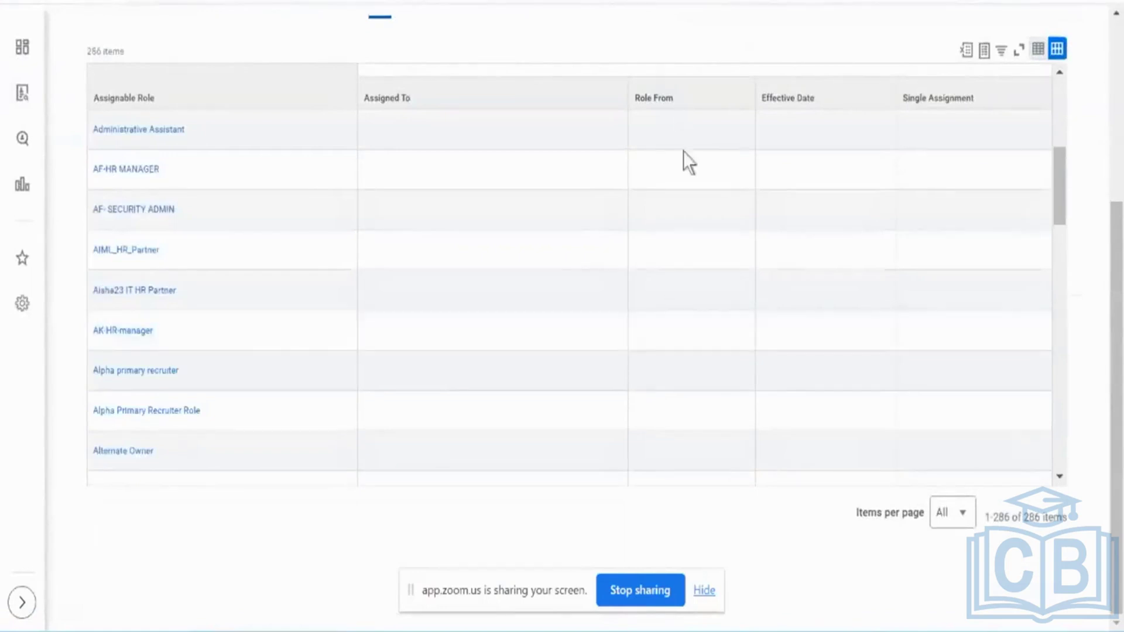
pyautogui.scroll(-8, 690, 309)
pyautogui.scroll(-12, 690, 308)
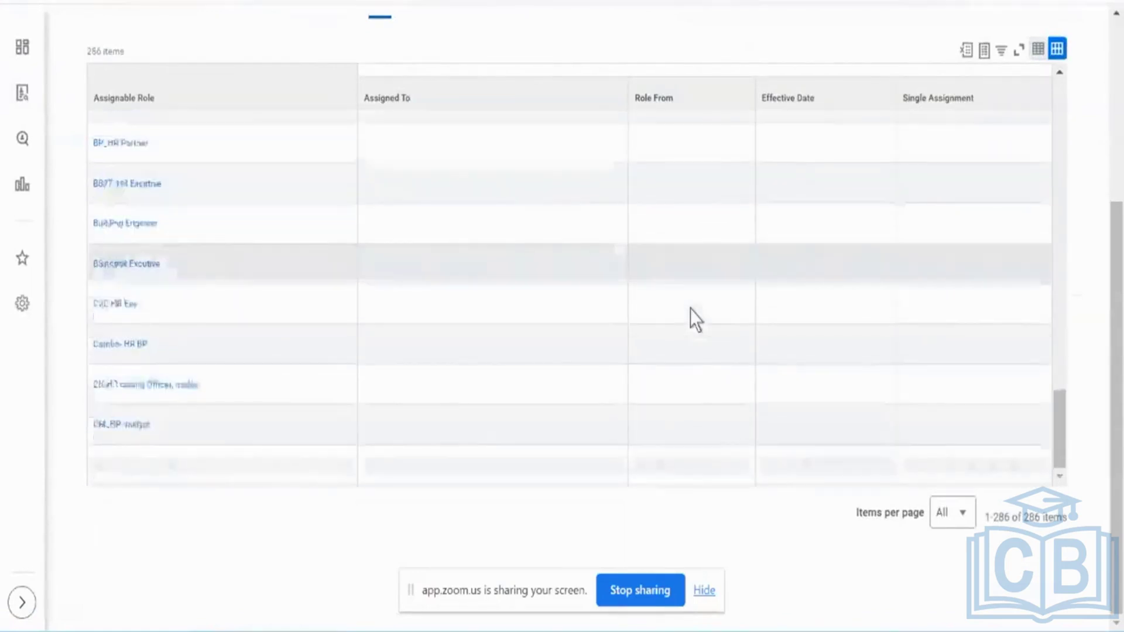
pyautogui.scroll(-20, 690, 308)
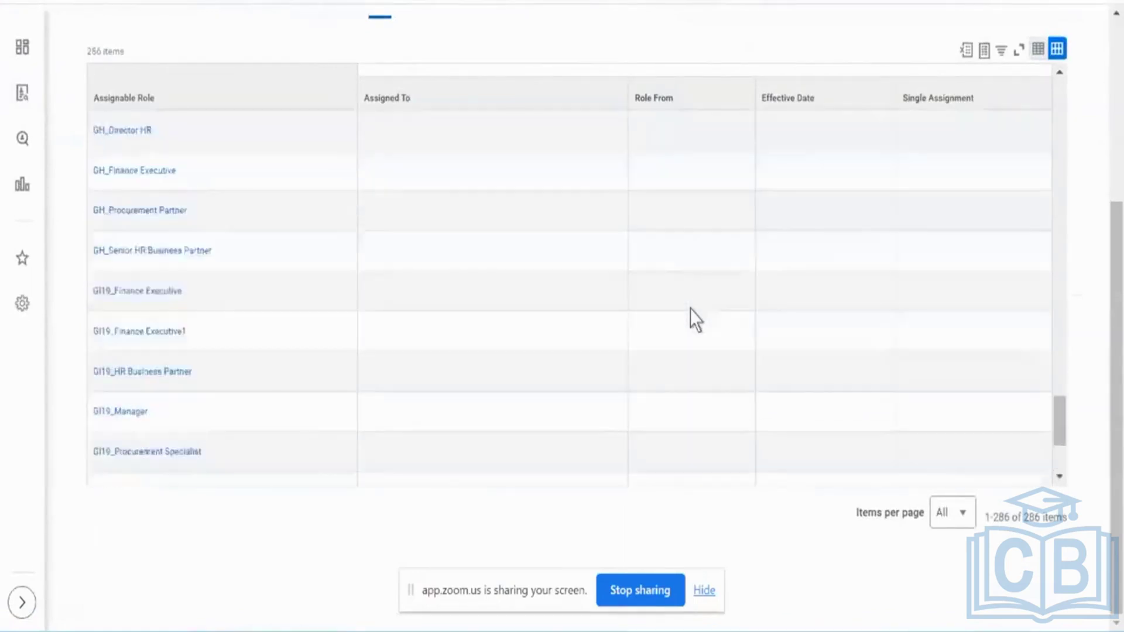
pyautogui.scroll(-15, 690, 308)
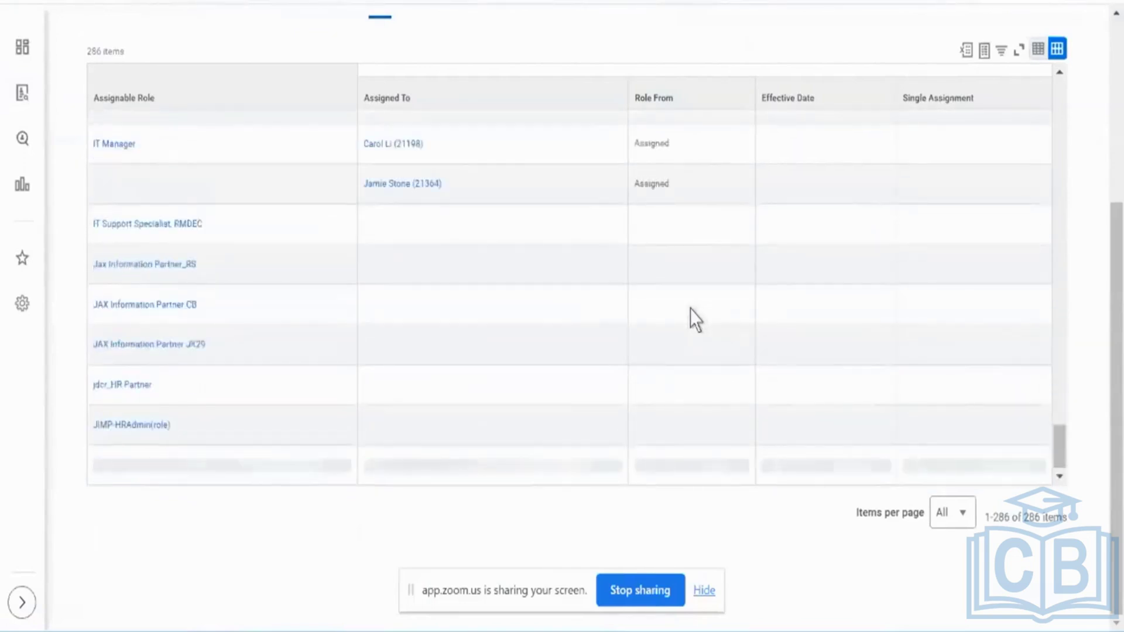
pyautogui.scroll(-5, 690, 308)
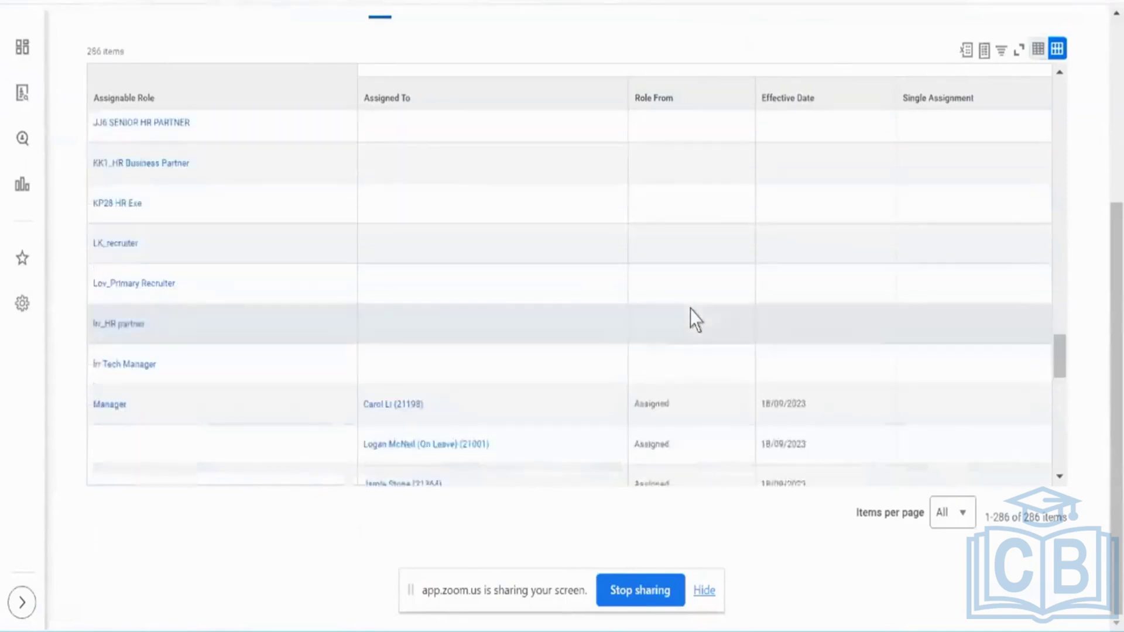
pyautogui.scroll(6, 690, 308)
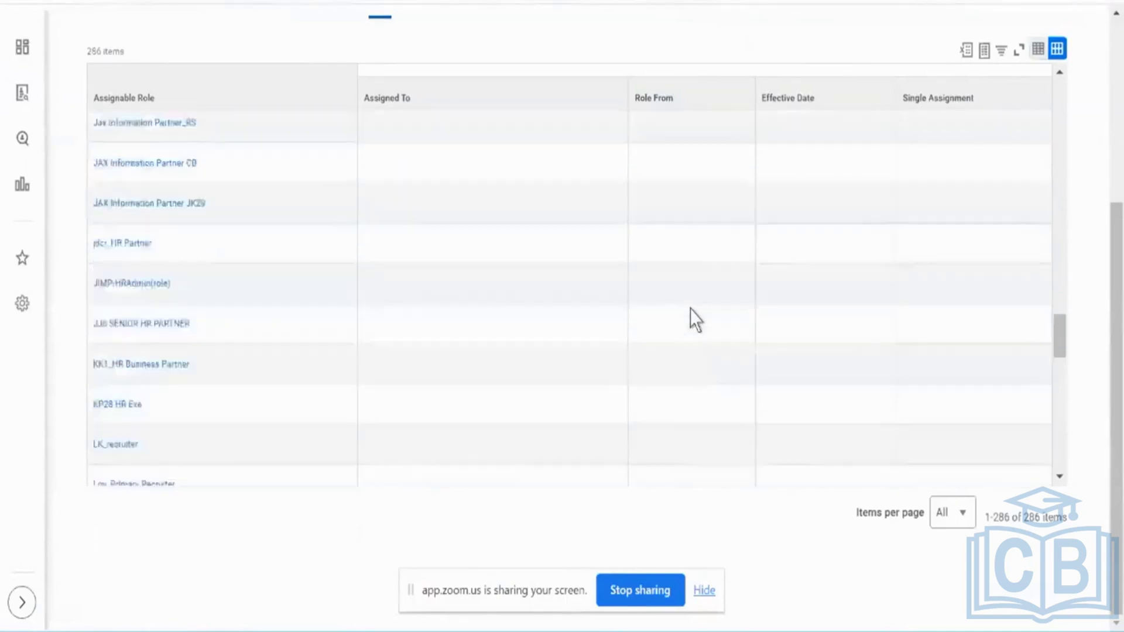
pyautogui.scroll(3, 634, 76)
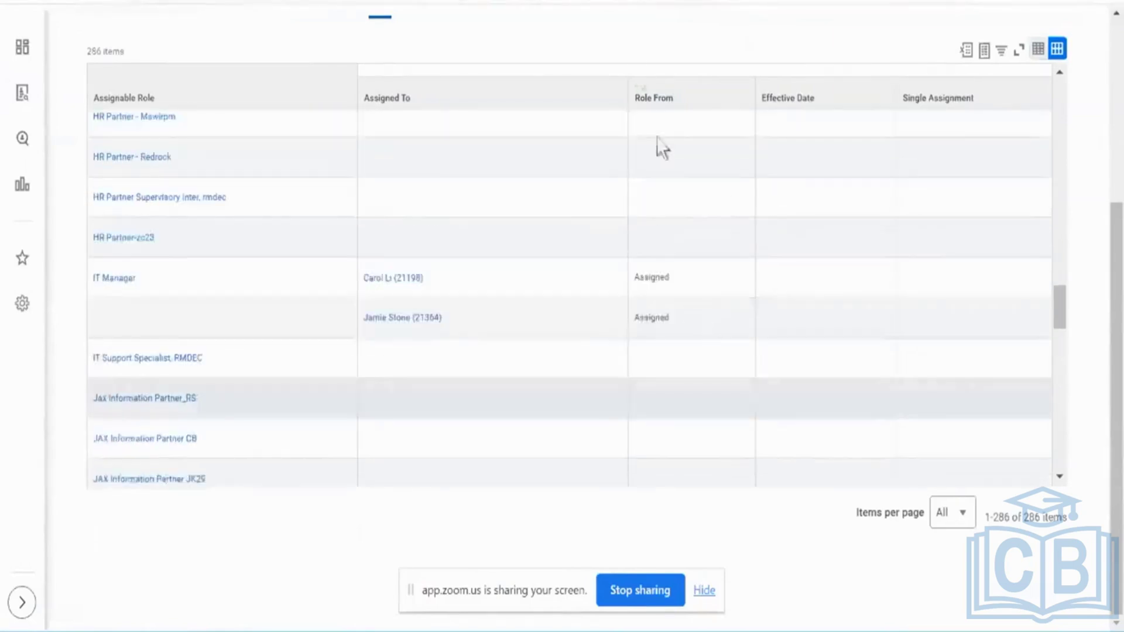
pyautogui.scroll(2, 633, 55)
pyautogui.scroll(3, 634, 54)
pyautogui.rightClick(494, 165)
pyautogui.click(514, 177)
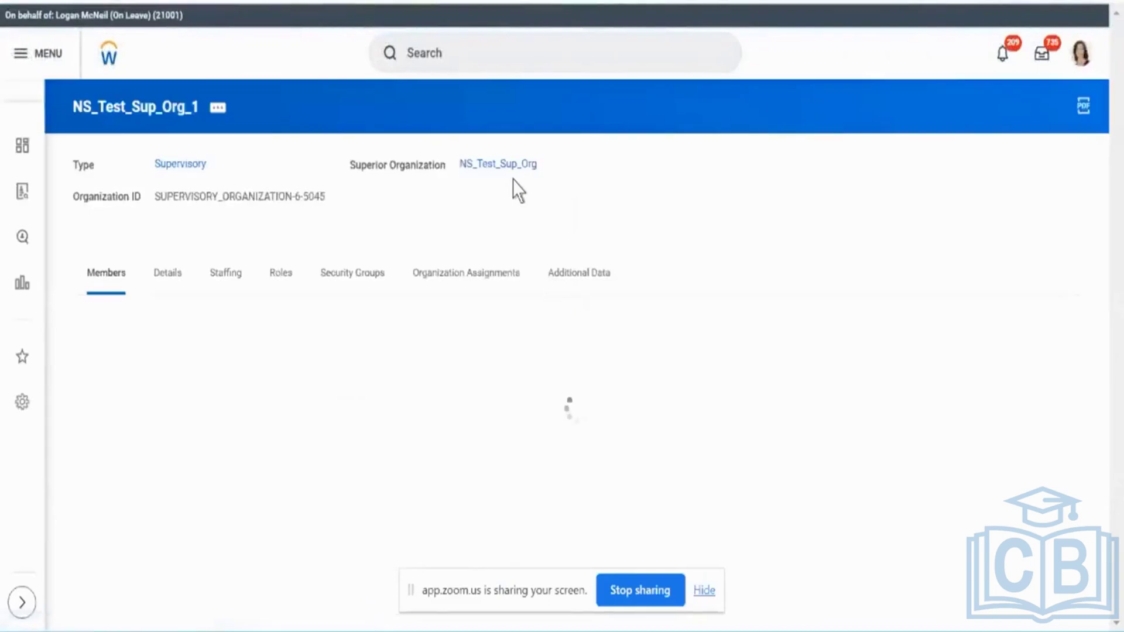
# - Show NS_Test_Sup_Org_1's 383 roles and scroll through the inherited worker assignments
pyautogui.click(288, 275)
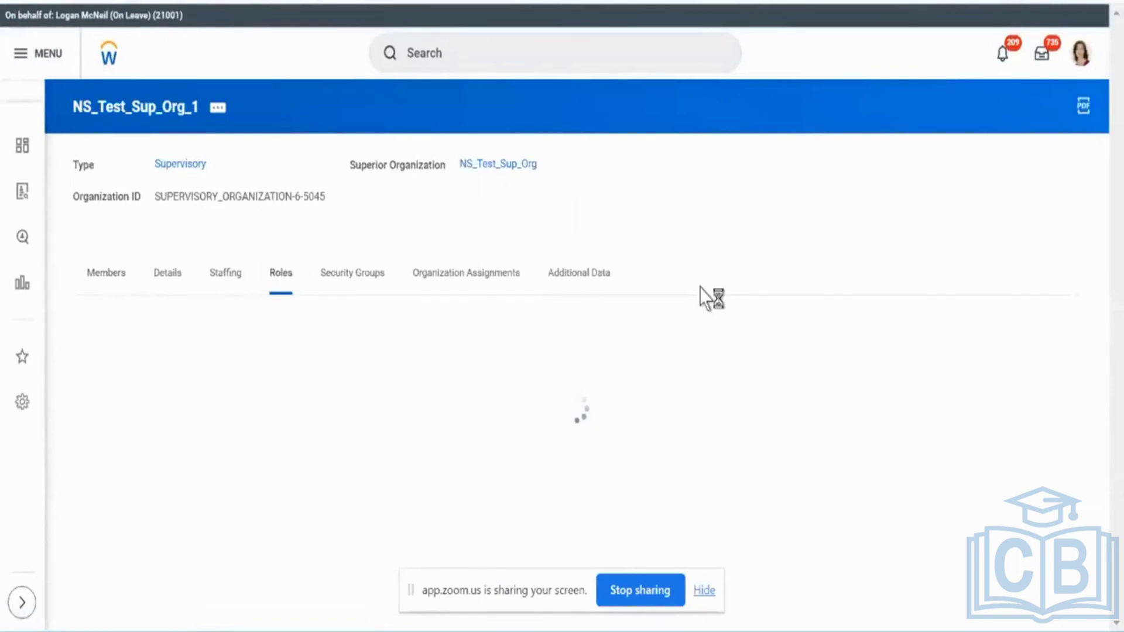
pyautogui.scroll(-5, 700, 286)
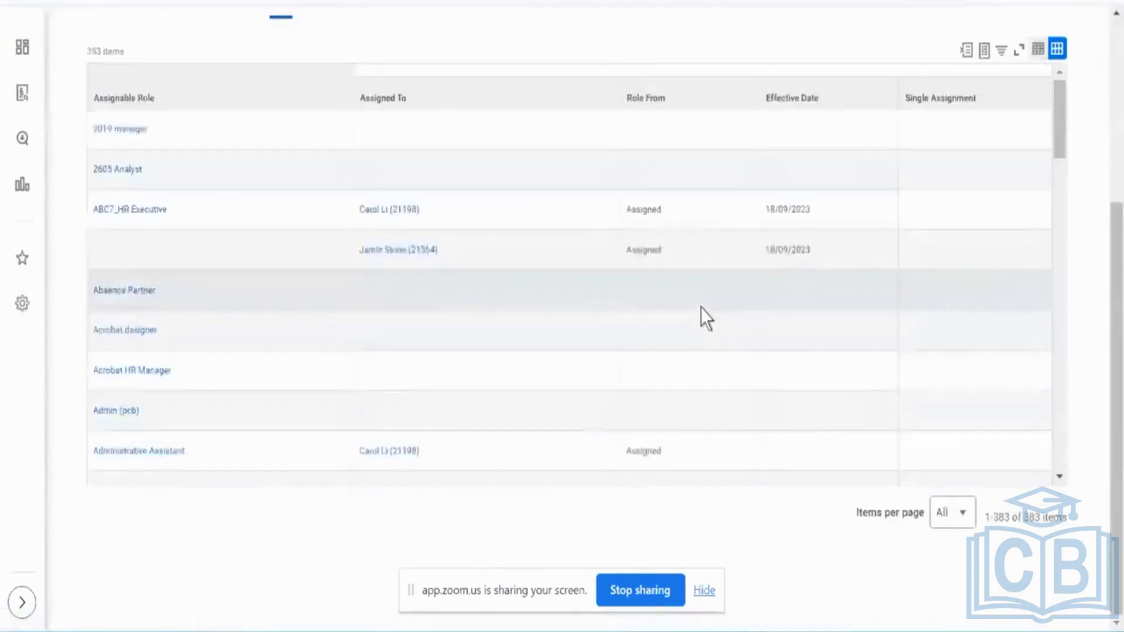
pyautogui.scroll(-5, 701, 307)
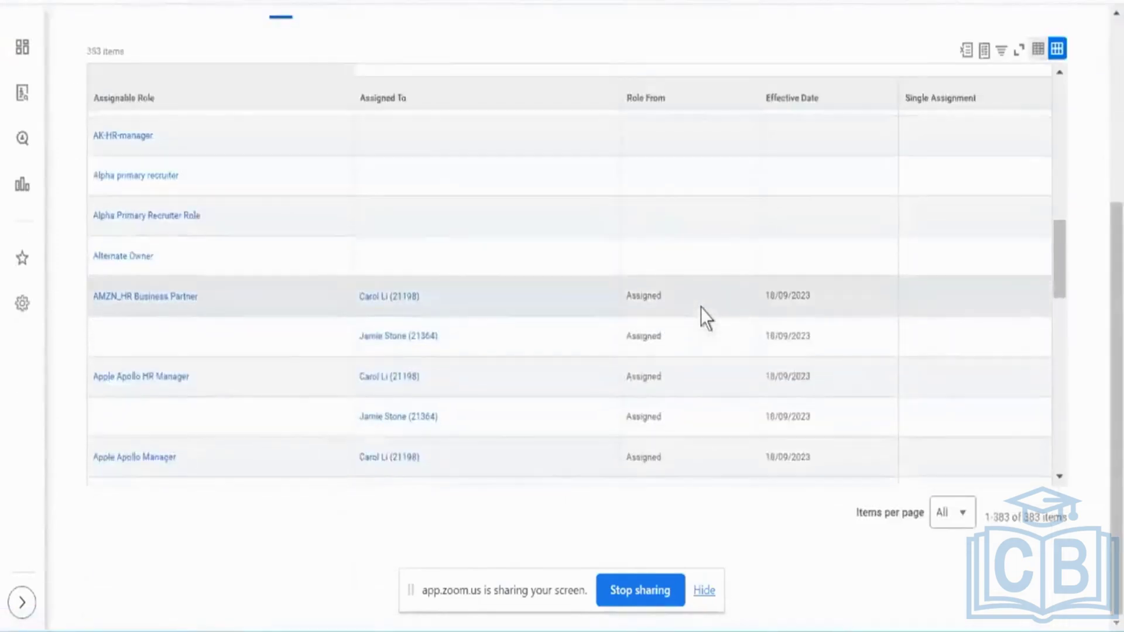
pyautogui.scroll(-10, 700, 307)
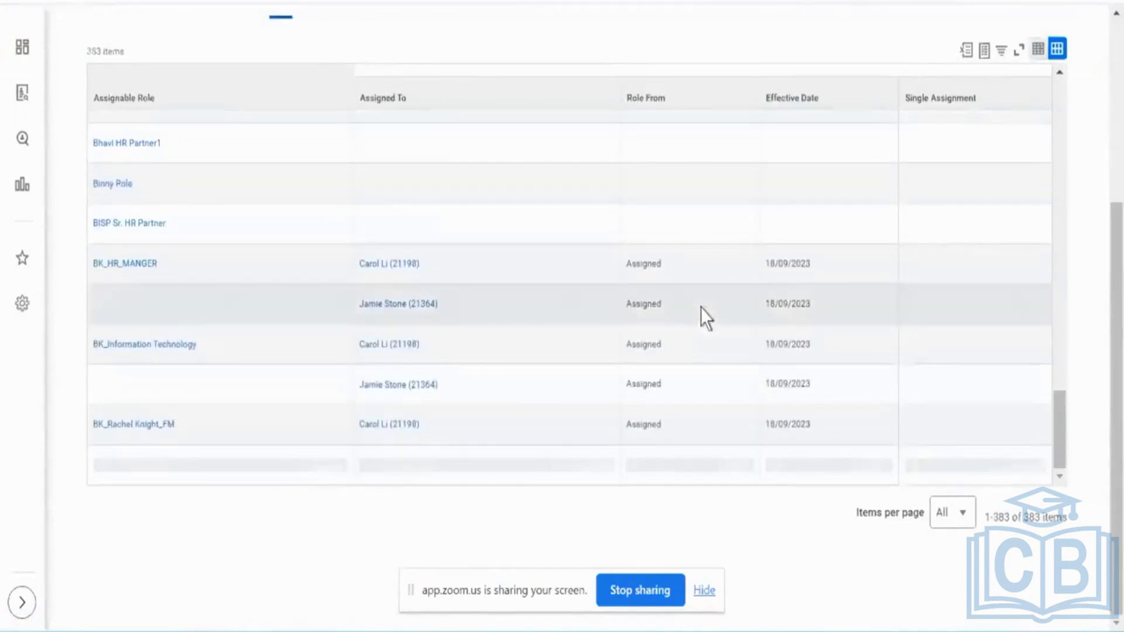
pyautogui.scroll(-10, 701, 307)
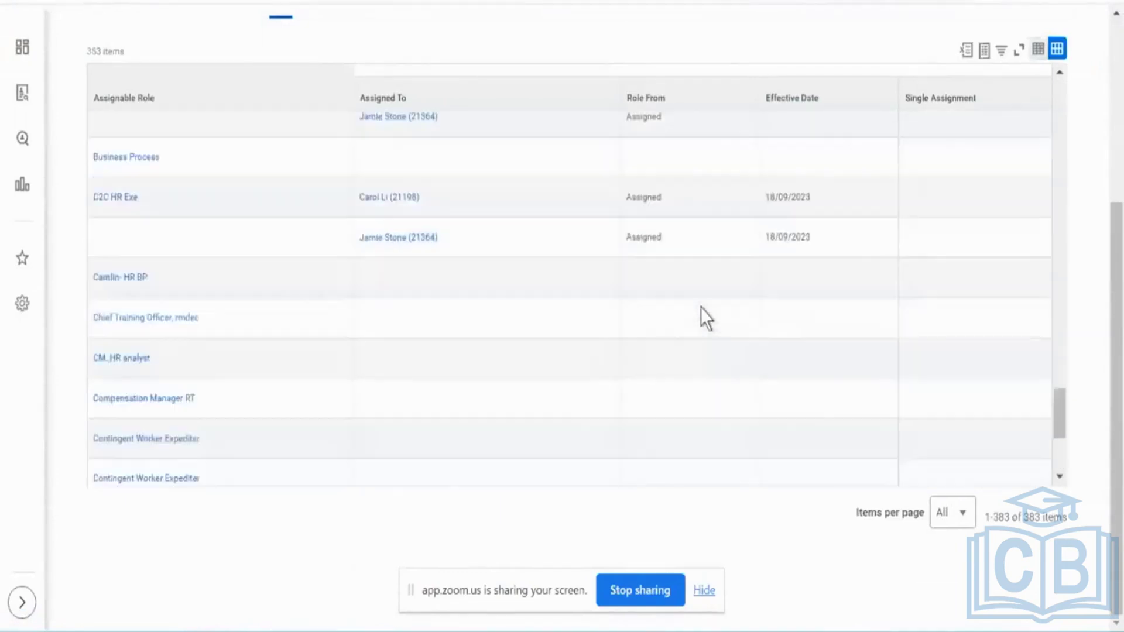
pyautogui.scroll(-4, 700, 307)
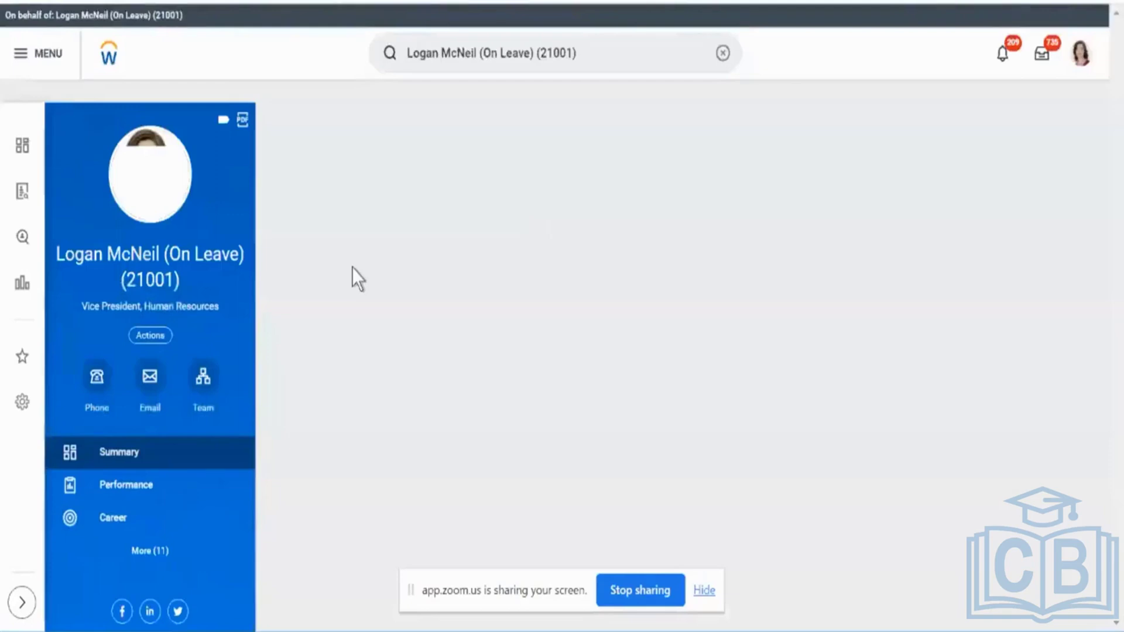